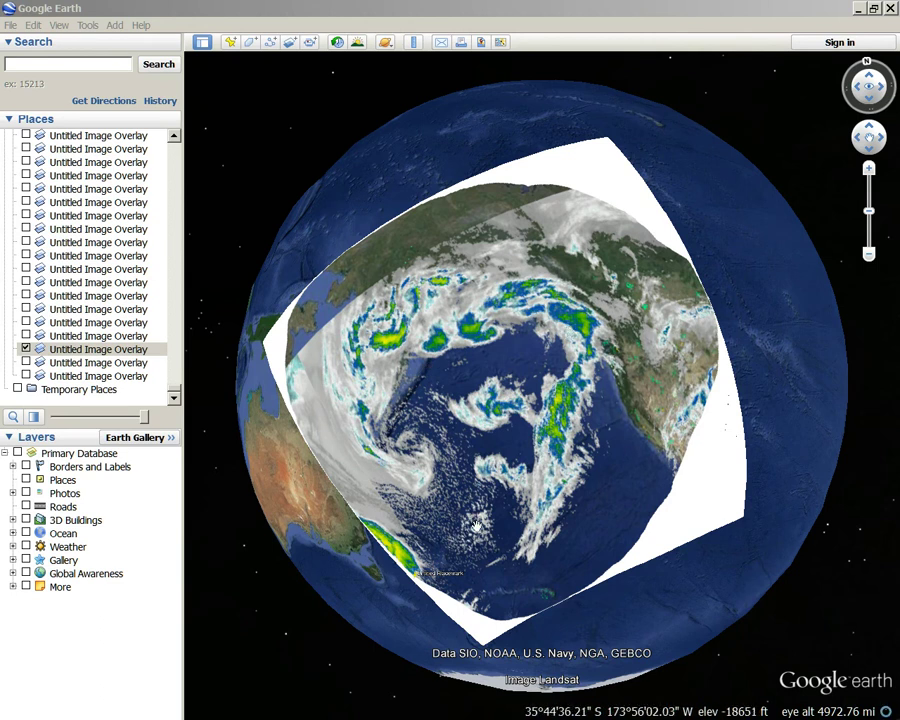
Examine the Pacific weather image overlay by rotating the globe between Australia, the Pacific and North America
left_click_drag(476, 527, 524, 197)
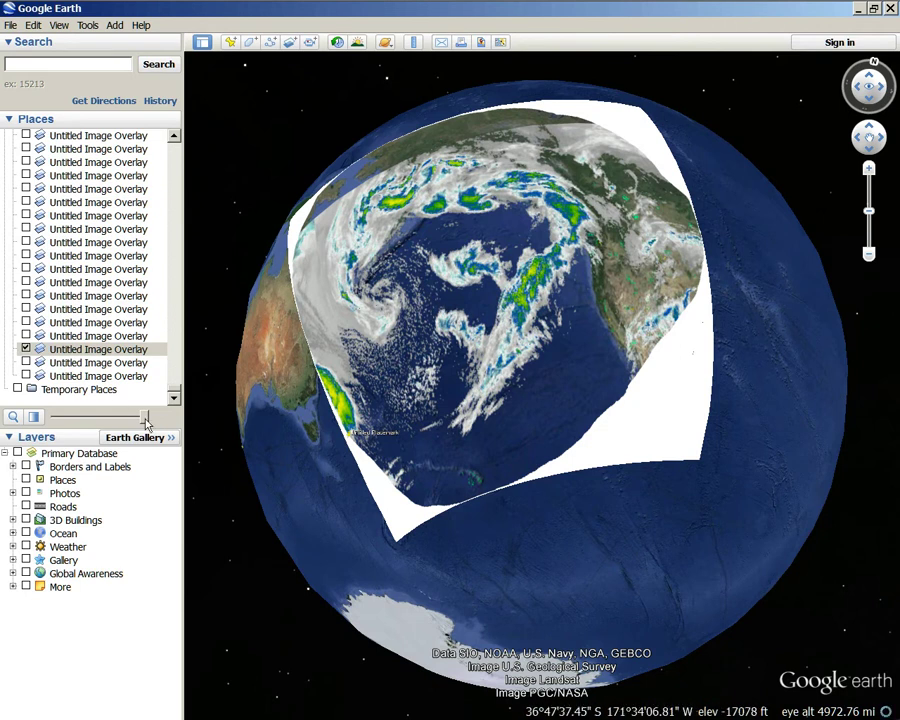
mouse_move(145, 422)
left_mouse_down()
mouse_move(50, 420)
mouse_move(108, 420)
mouse_move(44, 428)
mouse_move(146, 421)
left_mouse_up()
left_click_drag(299, 444, 408, 512)
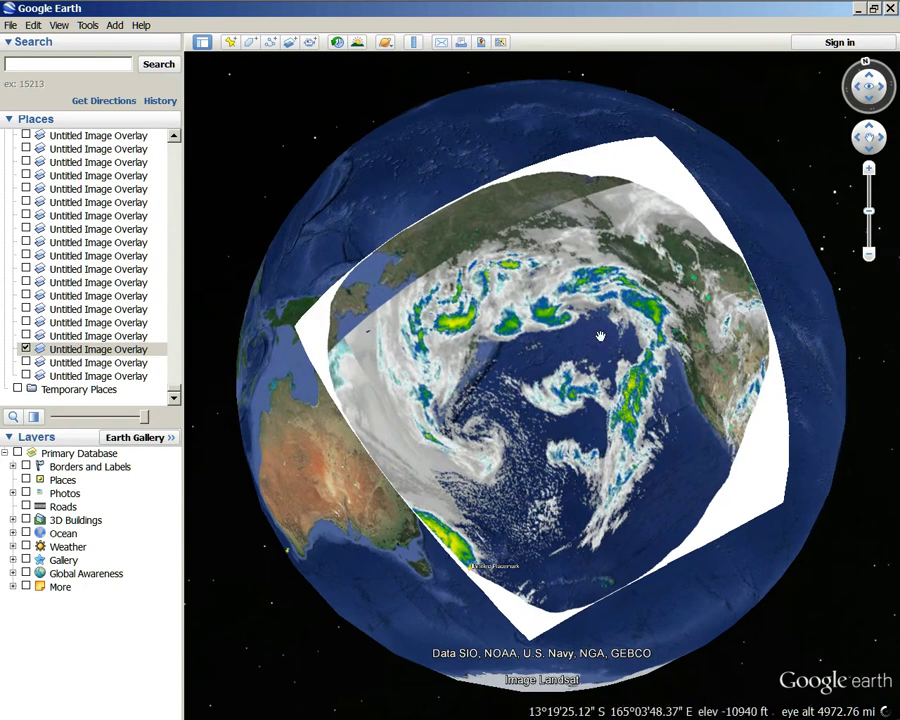
left_click_drag(550, 443, 523, 434)
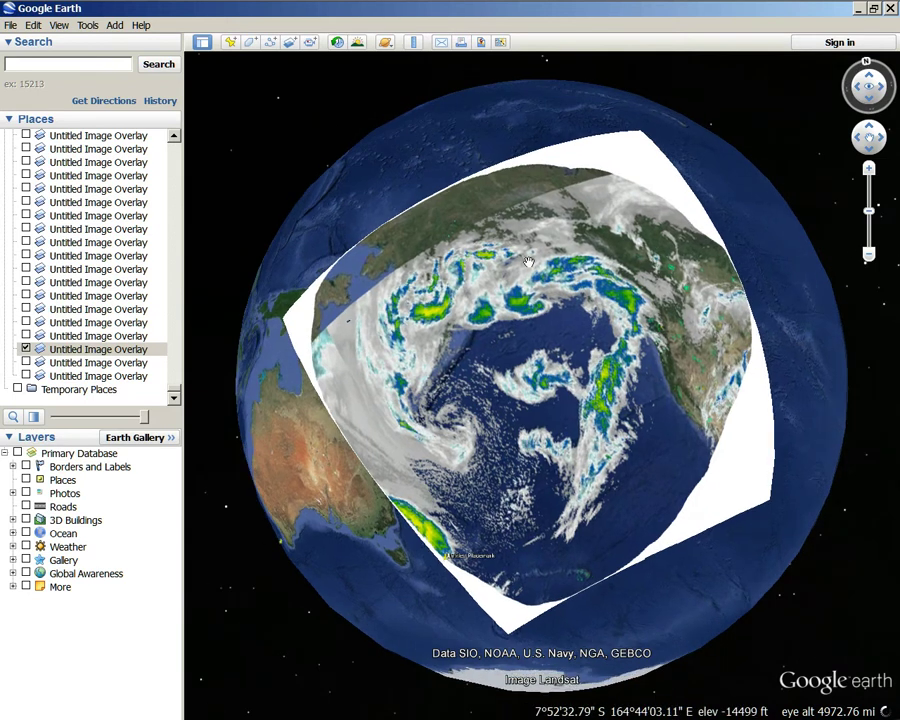
mouse_move(146, 423)
left_mouse_down()
mouse_move(44, 425)
mouse_move(150, 422)
left_mouse_up()
left_click_drag(594, 442, 552, 464)
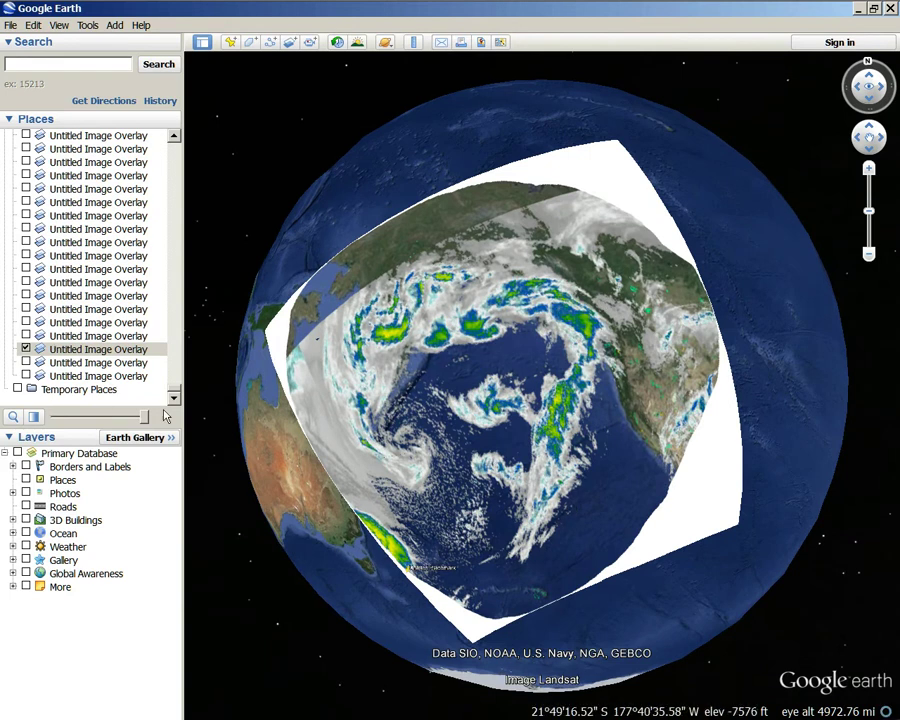
Find the Perfect SA image overlay in the saved places and show it on the globe
left_click_drag(174, 397, 176, 366)
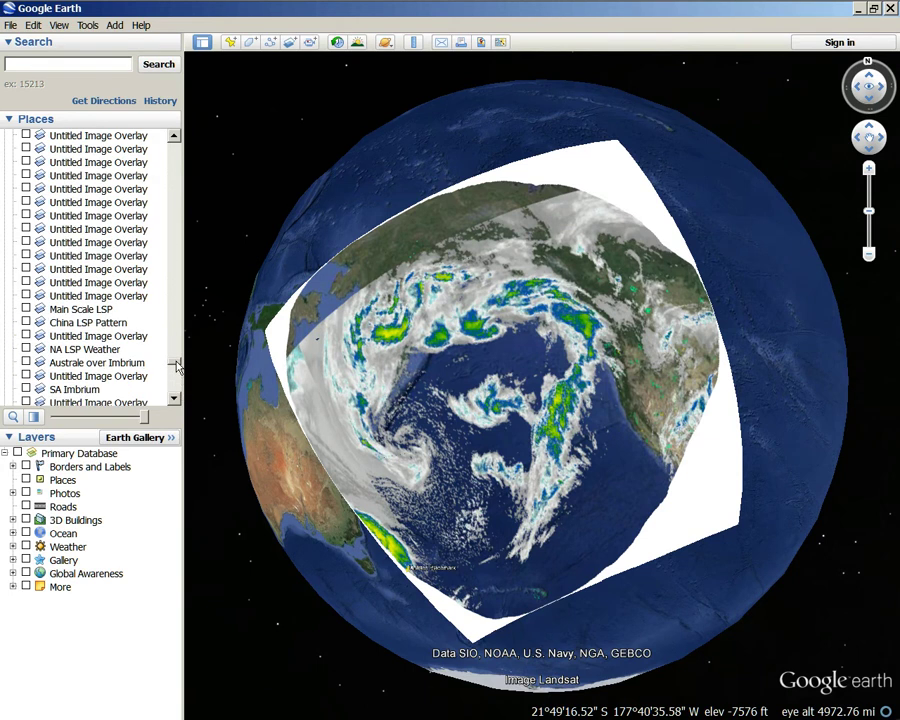
scroll(146, 335, "down", 15)
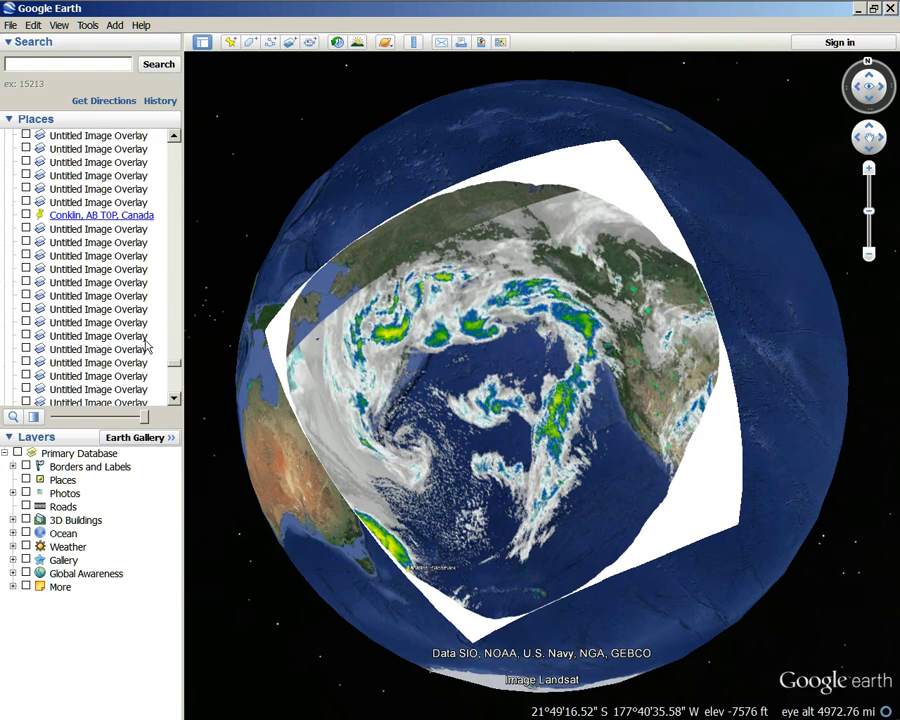
scroll(137, 349, "down", 8)
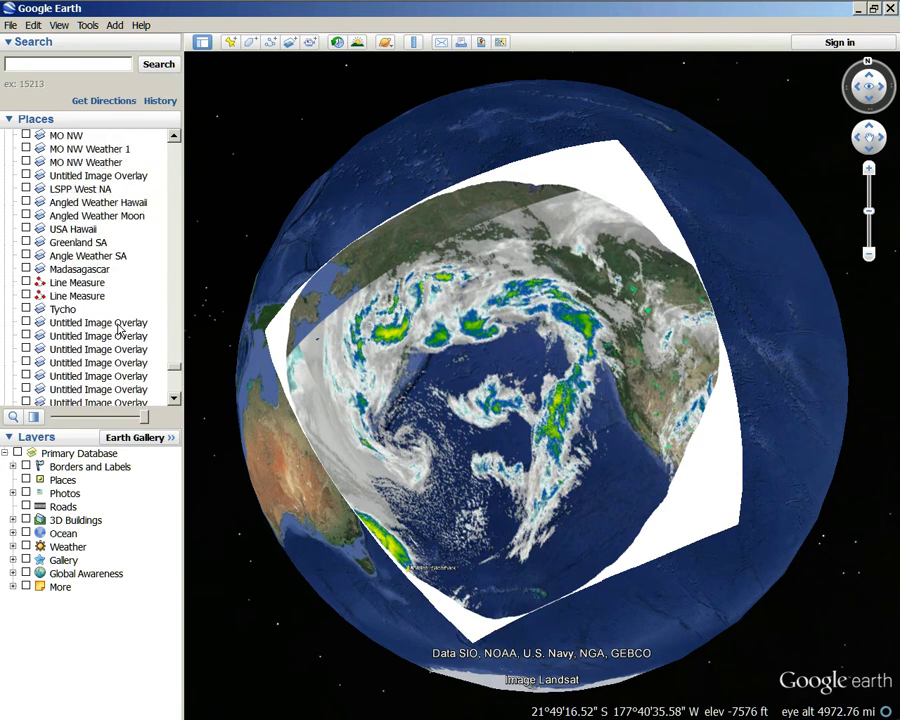
left_click(26, 202)
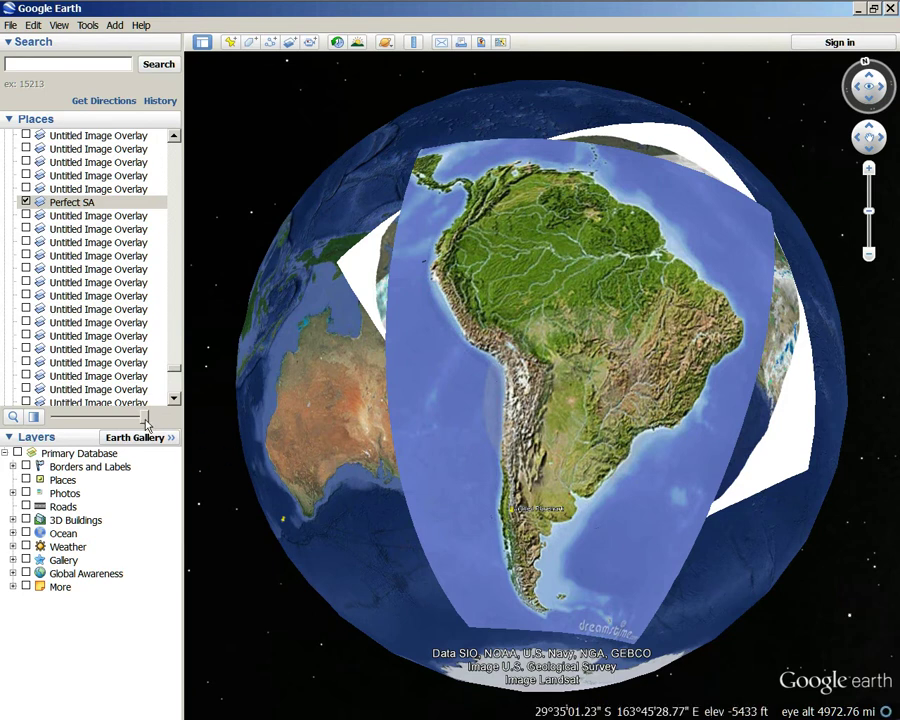
Fade the Perfect SA overlay out and back in over the weather image, and hide it
left_click_drag(145, 418, 54, 420)
left_click_drag(694, 354, 573, 410)
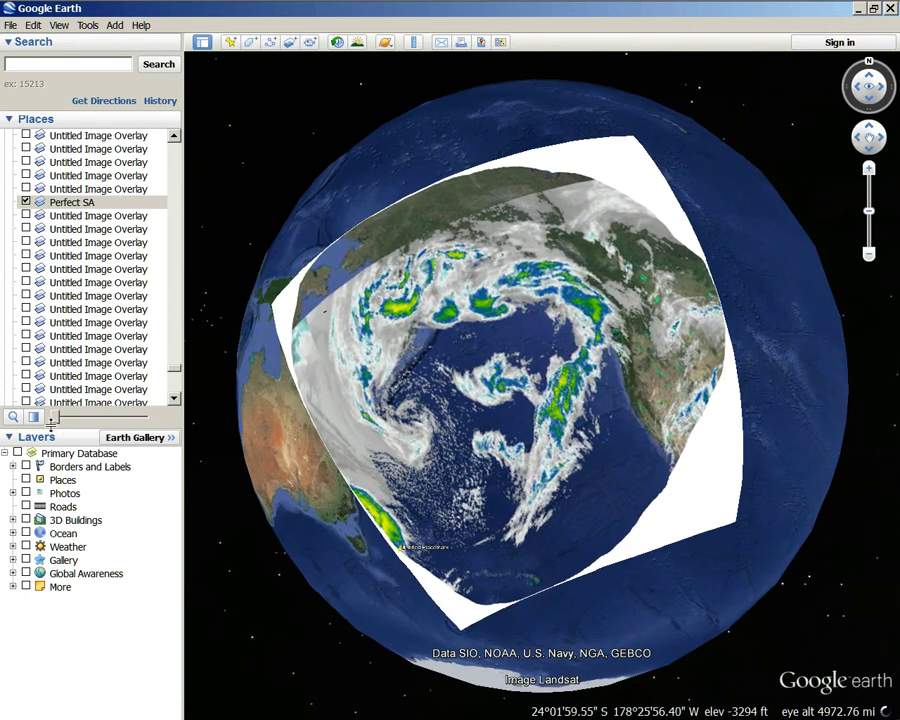
left_click_drag(57, 421, 145, 418)
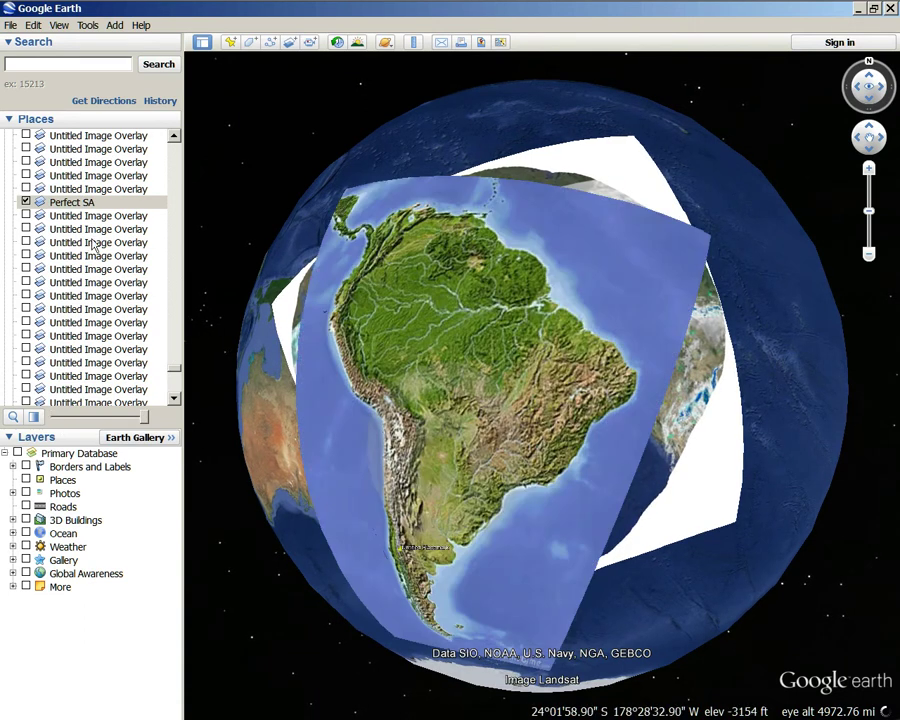
left_click(26, 202)
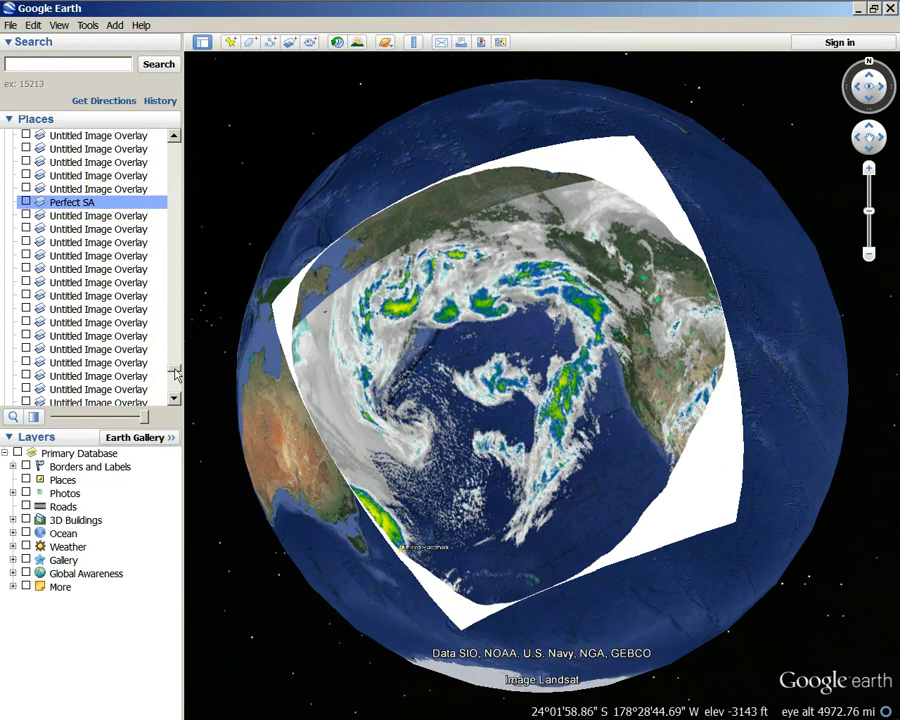
Show the South America image overlay, the last saved untitled one, and fade it out to reveal the weather image
left_click_drag(175, 372, 175, 421)
left_click(26, 375)
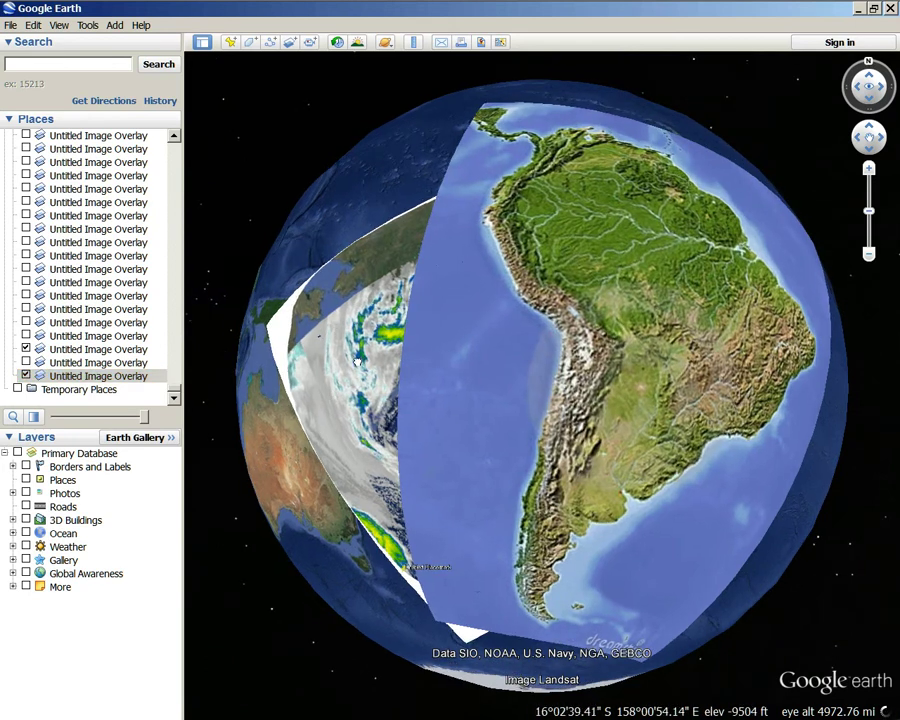
left_click_drag(147, 420, 181, 422)
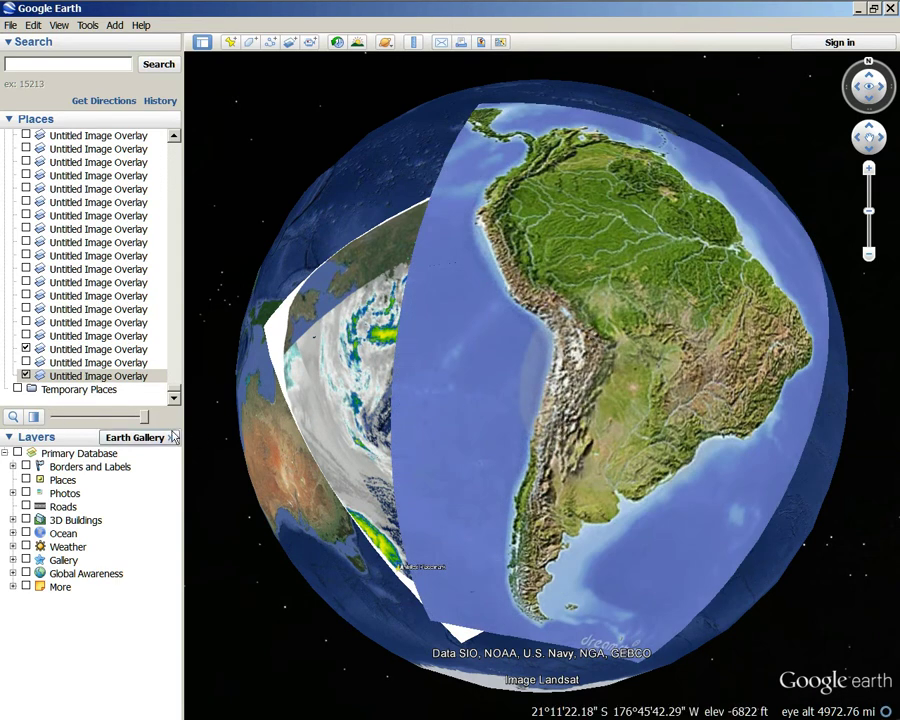
left_click_drag(148, 421, 56, 418)
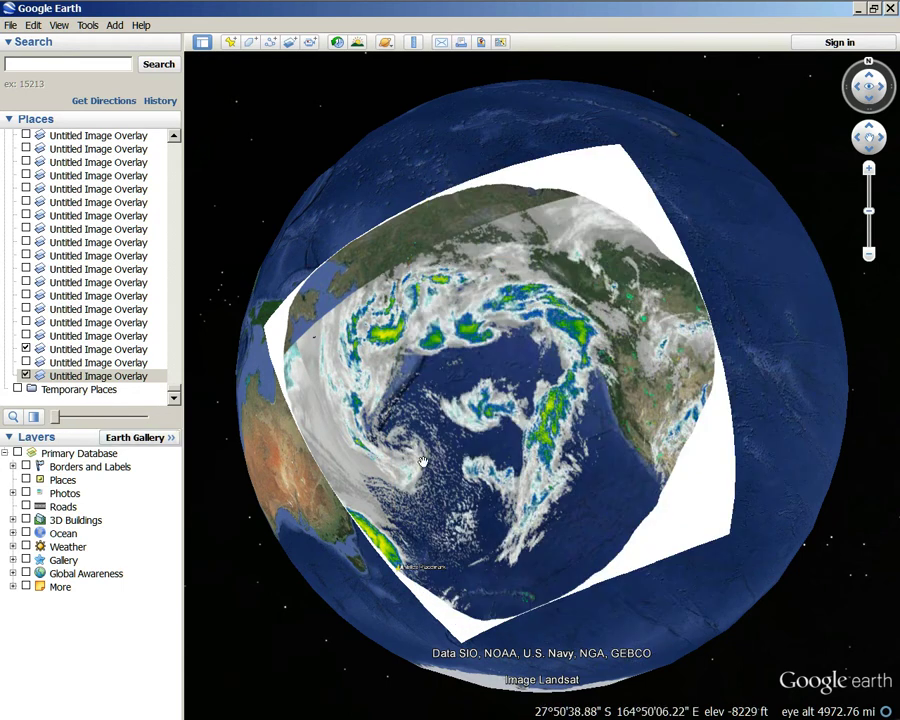
Compare the Andes with the weather pattern up close by restoring the South America overlay to full opacity and fading it out again
scroll(541, 545, "up", 4)
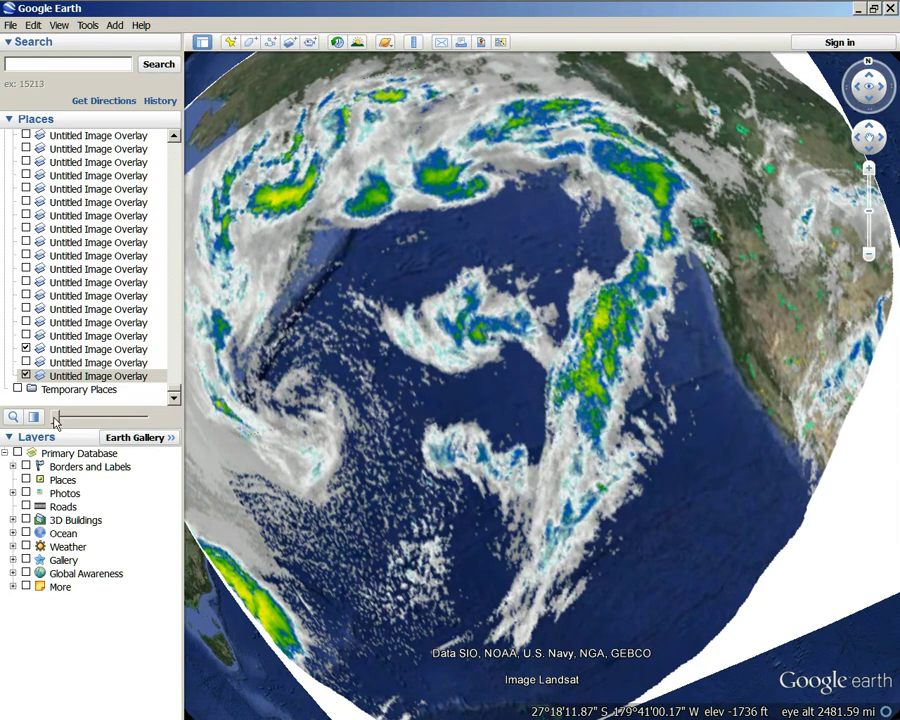
left_click_drag(55, 418, 156, 420)
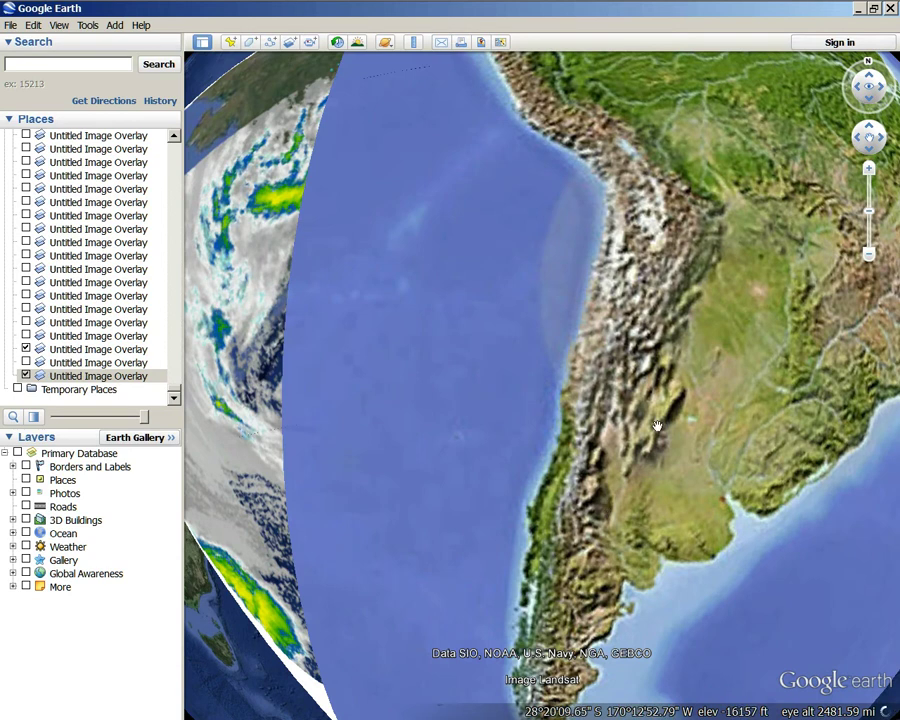
left_click_drag(147, 420, 5, 440)
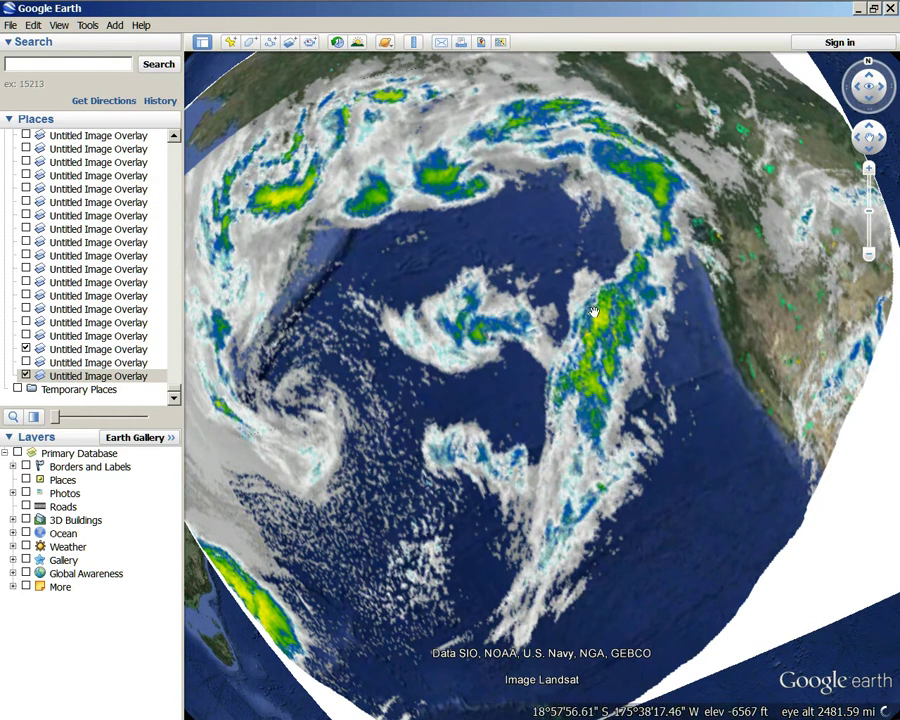
left_click_drag(383, 581, 492, 459)
scroll(602, 394, "down", 4)
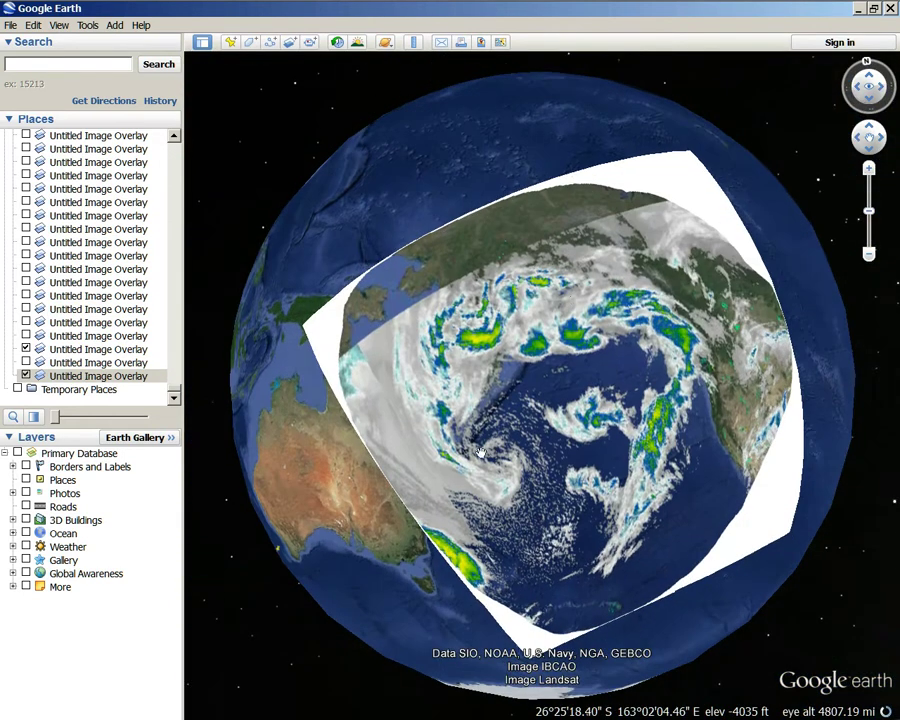
Select the weather image overlay and examine its cloud pattern over the Pacific at full opacity
left_click(101, 351)
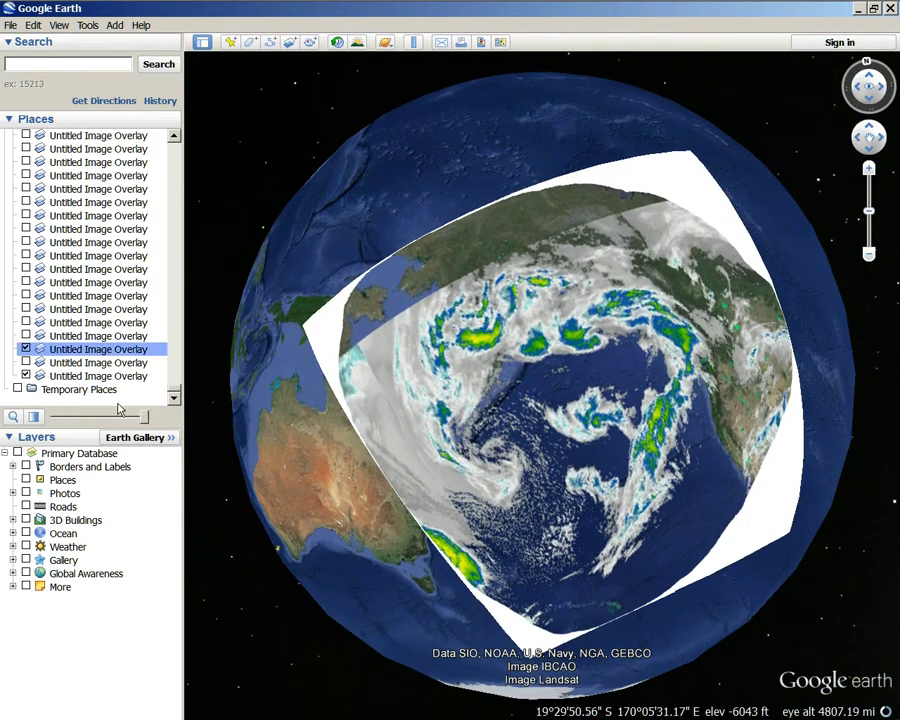
mouse_move(143, 423)
left_mouse_down()
mouse_move(34, 420)
mouse_move(145, 418)
left_mouse_up()
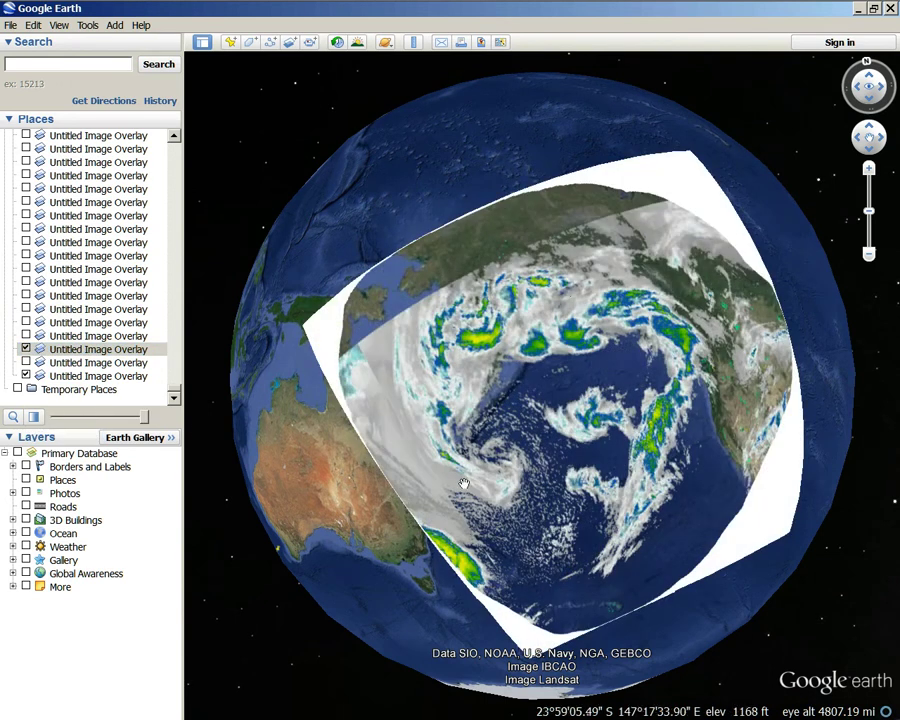
left_click_drag(680, 414, 573, 407)
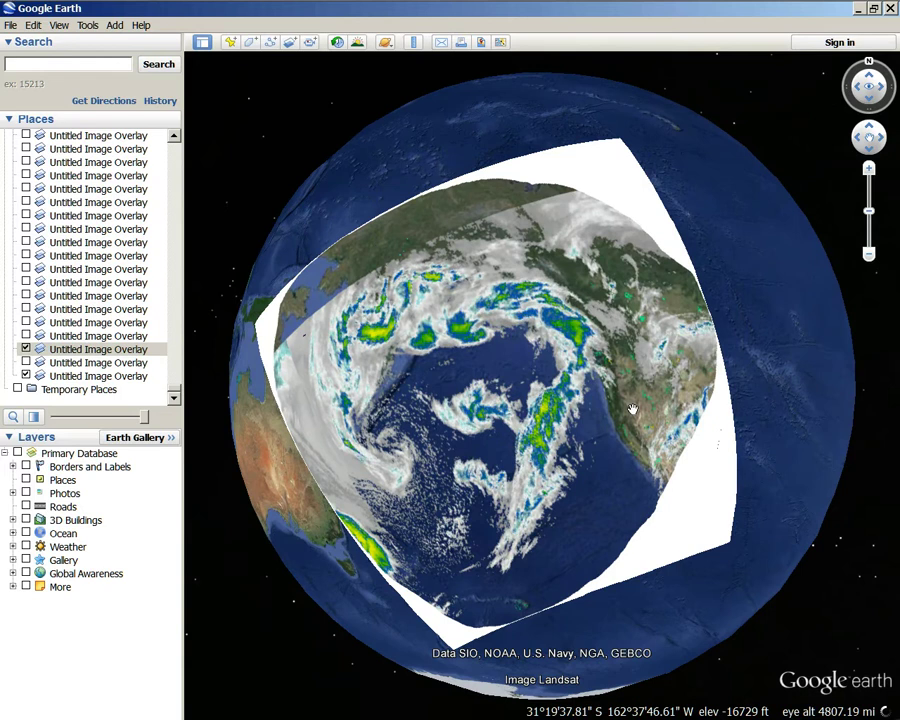
scroll(623, 455, "up", 2)
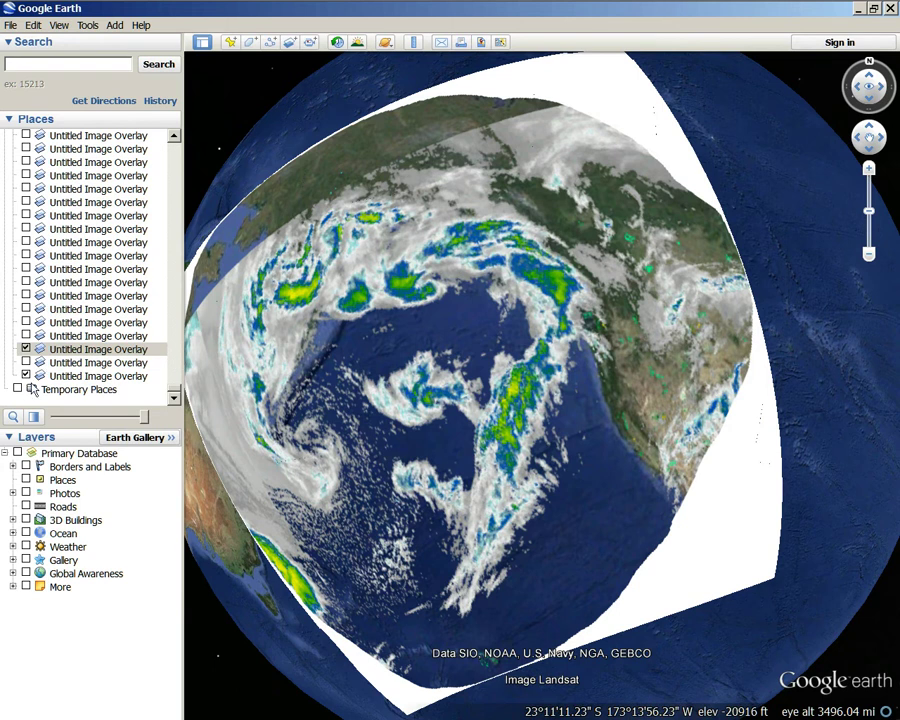
Select the South America overlay, bring it to full opacity and fade it out again to compare its coastline with the clouds
left_click(58, 377)
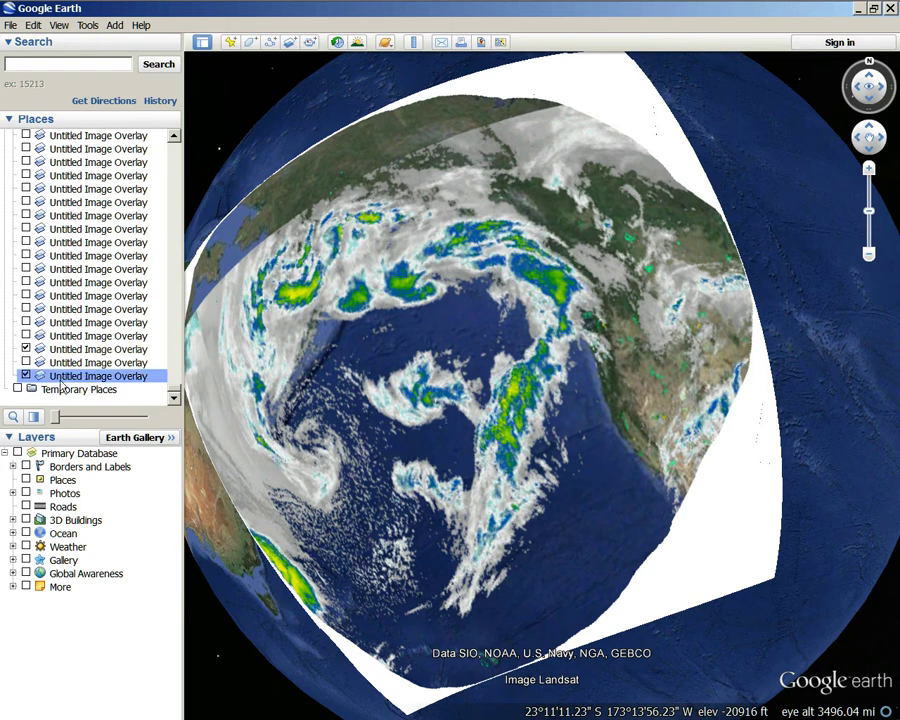
left_click_drag(60, 420, 245, 421)
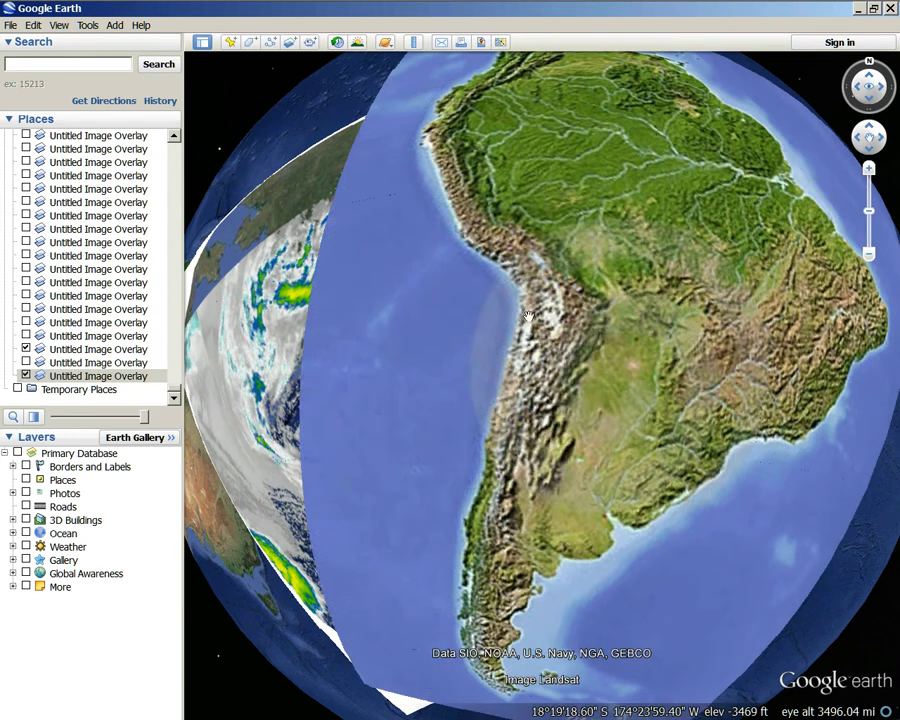
scroll(528, 317, "down", 5)
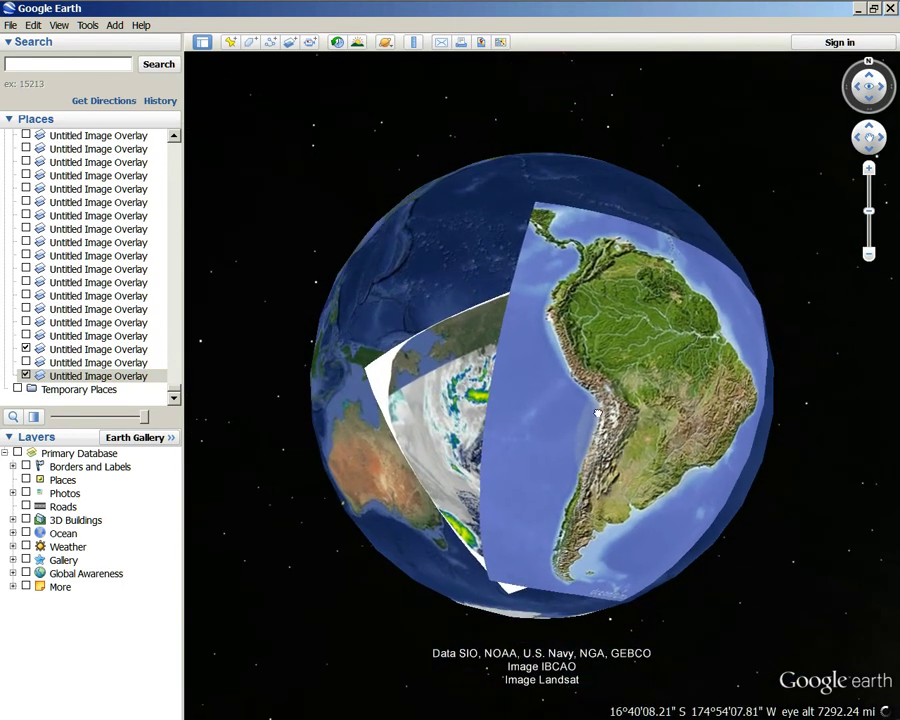
scroll(597, 413, "up", 5)
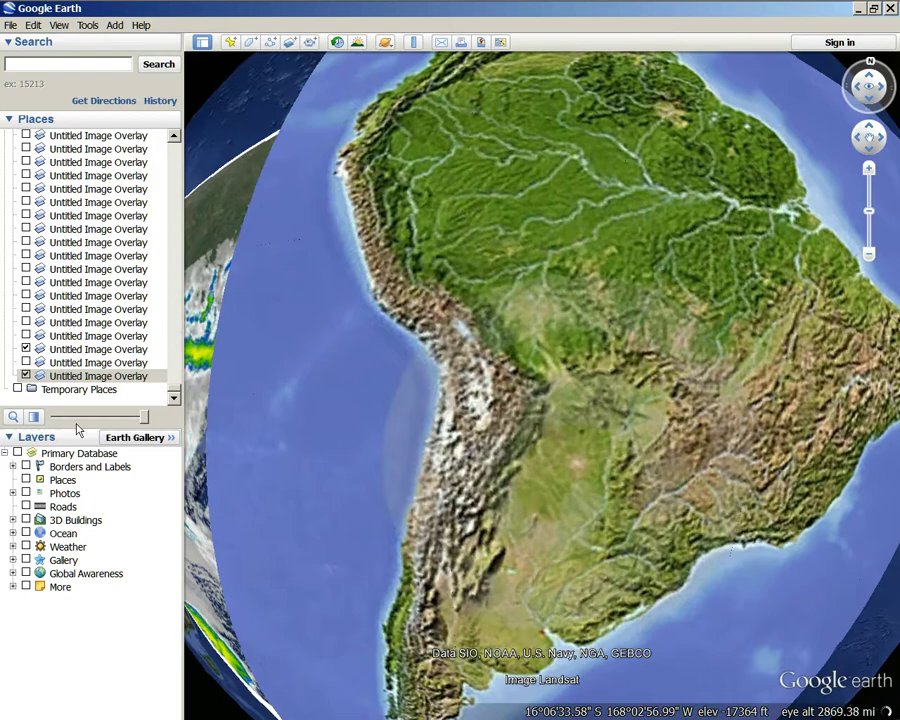
left_click_drag(145, 420, 5, 425)
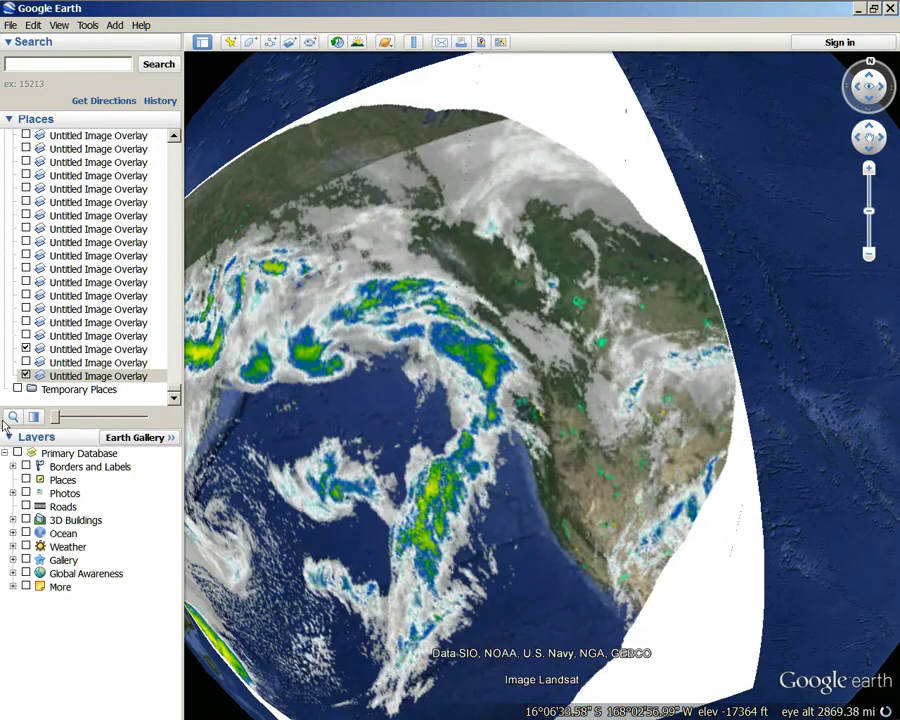
Bring the South America overlay back and leave it partly transparent over the weather image
left_click_drag(63, 420, 160, 430)
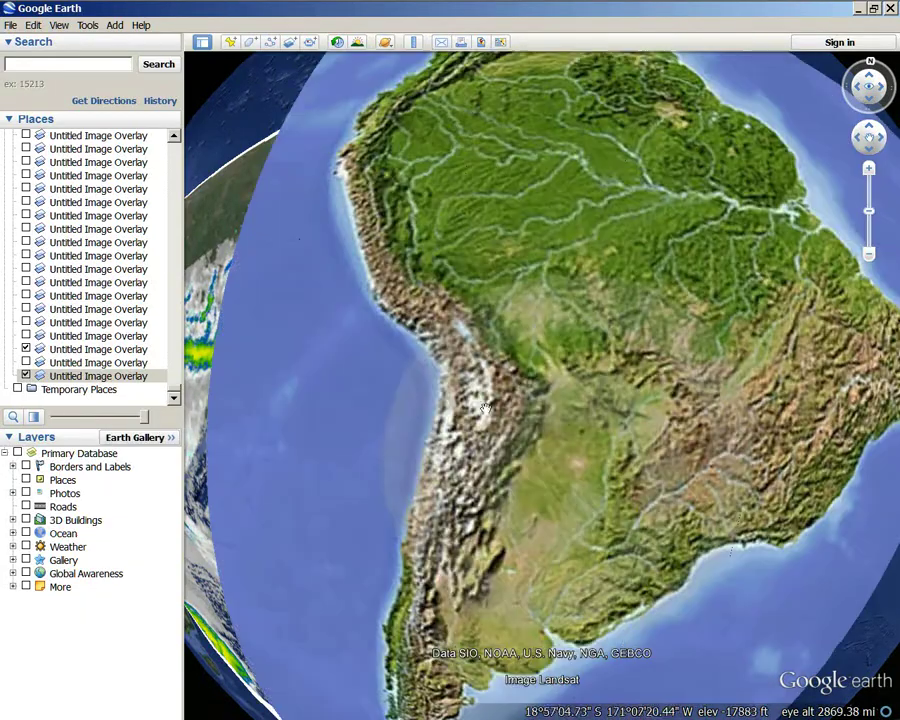
scroll(468, 446, "down", 2)
scroll(460, 442, "down", 5)
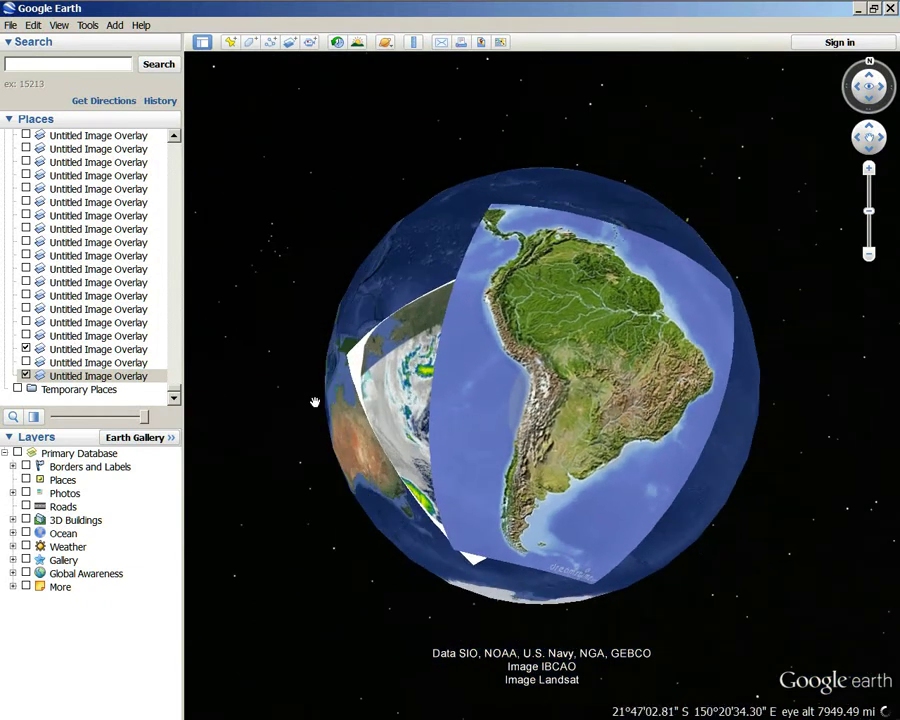
left_click_drag(143, 418, 120, 418)
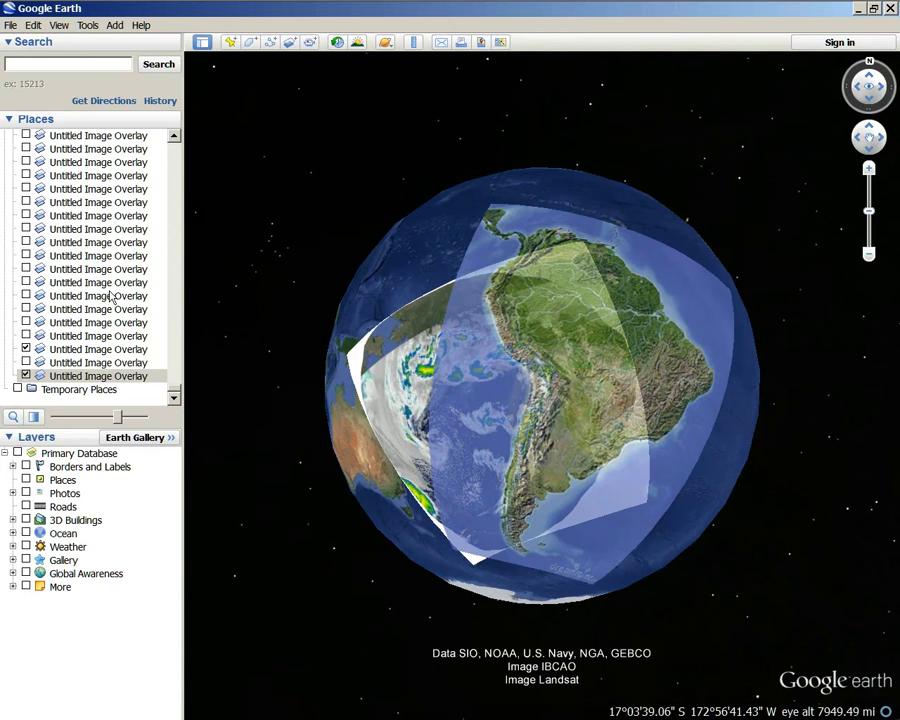
Find the lunar image overlay named mo in the saved places and show it on the globe
scroll(90, 285, "up", 3)
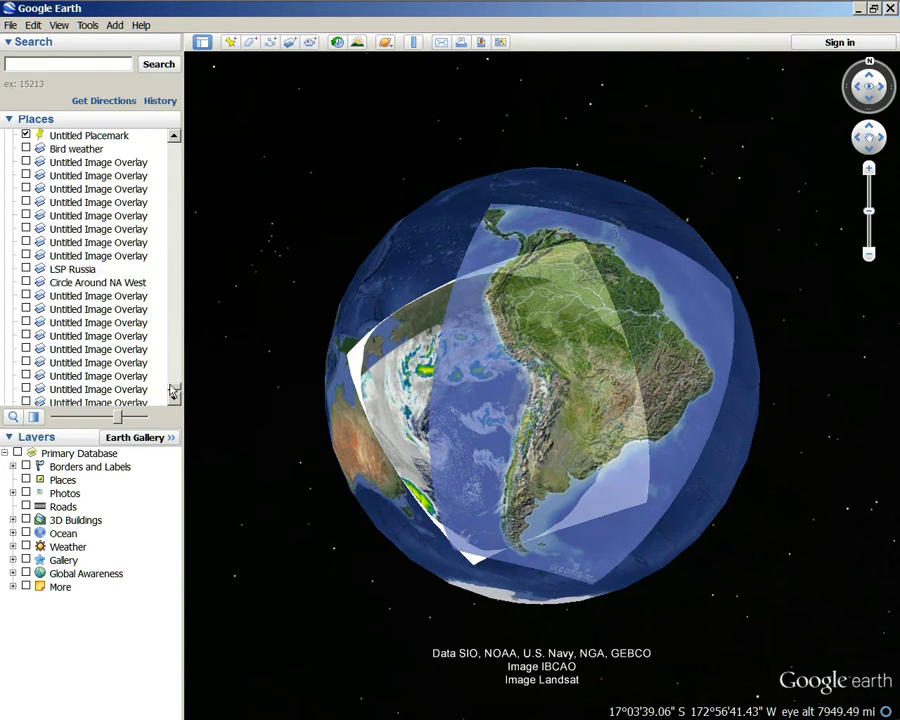
scroll(173, 390, "down", 6)
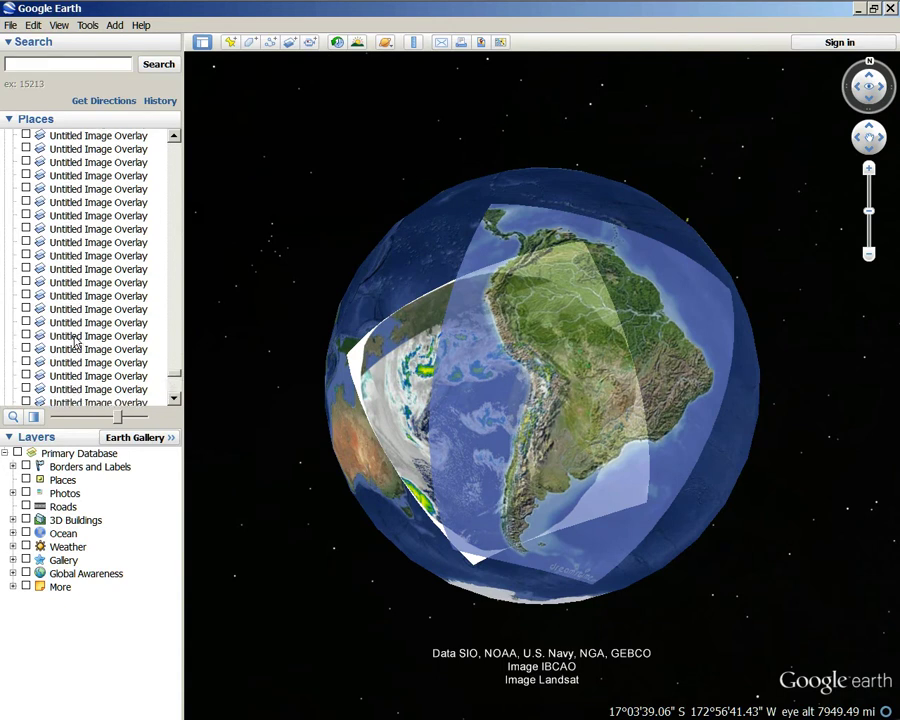
scroll(75, 340, "down", 5)
scroll(64, 322, "up", 4)
left_click(26, 322)
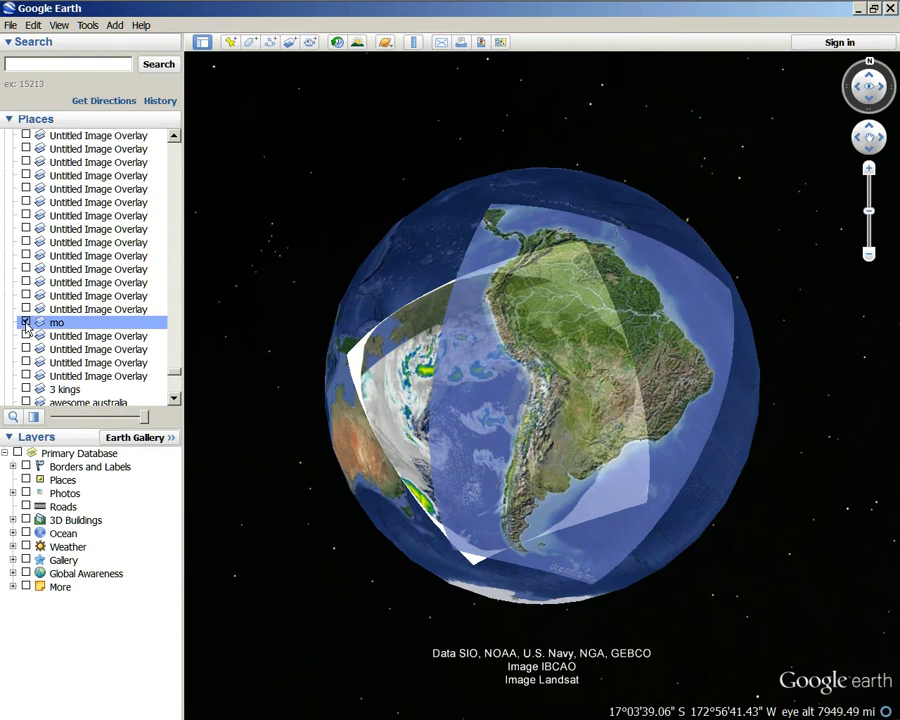
scroll(406, 366, "up", 2)
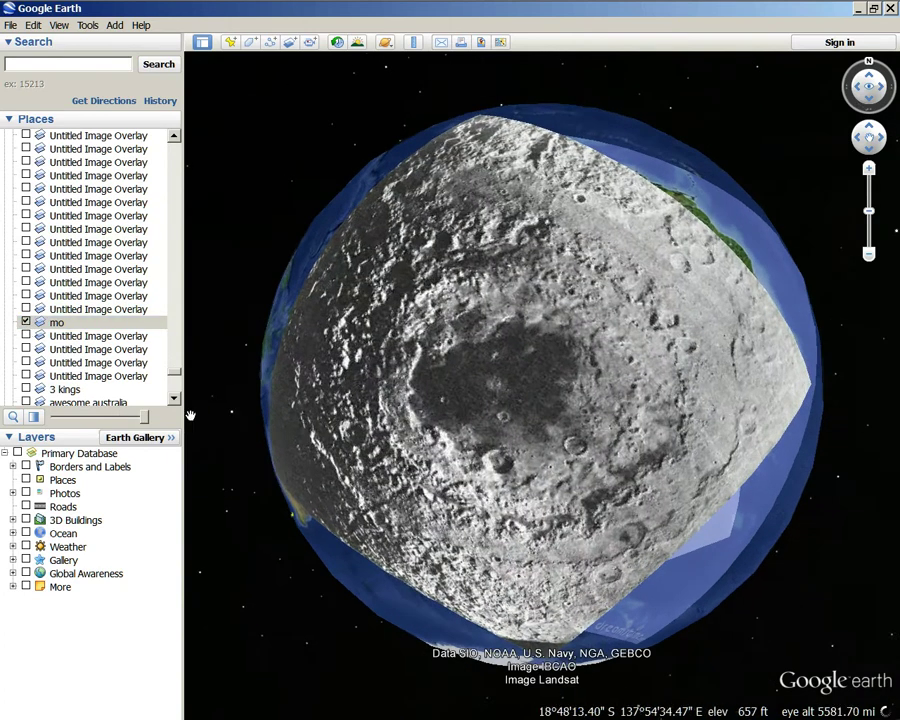
left_click_drag(175, 378, 175, 430)
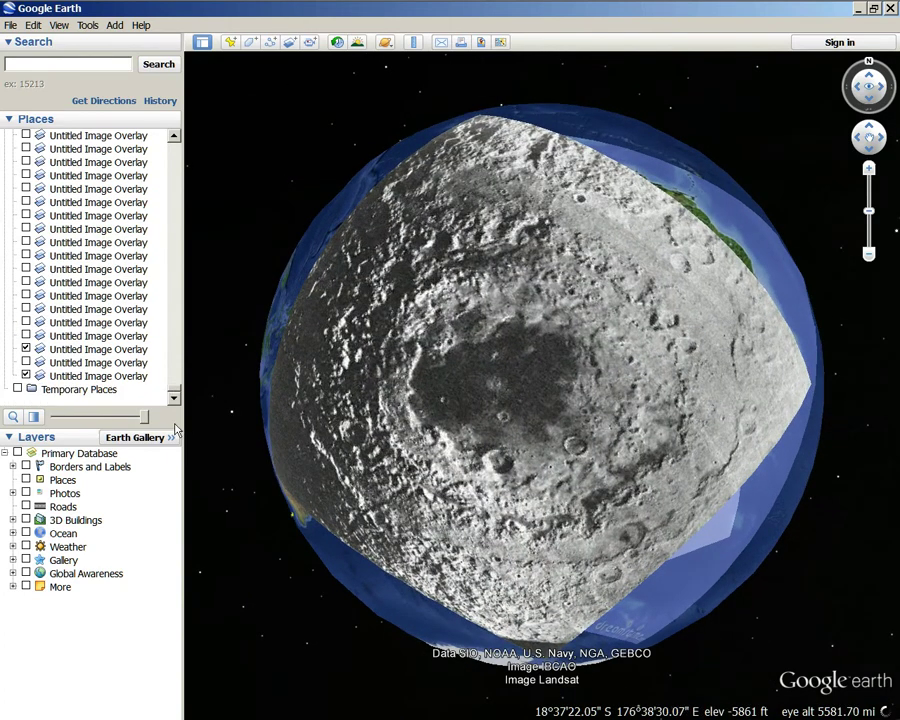
Hide the weather image, then fade the South America overlay out and back to full opacity over the lunar image
left_click(26, 349)
left_click(59, 378)
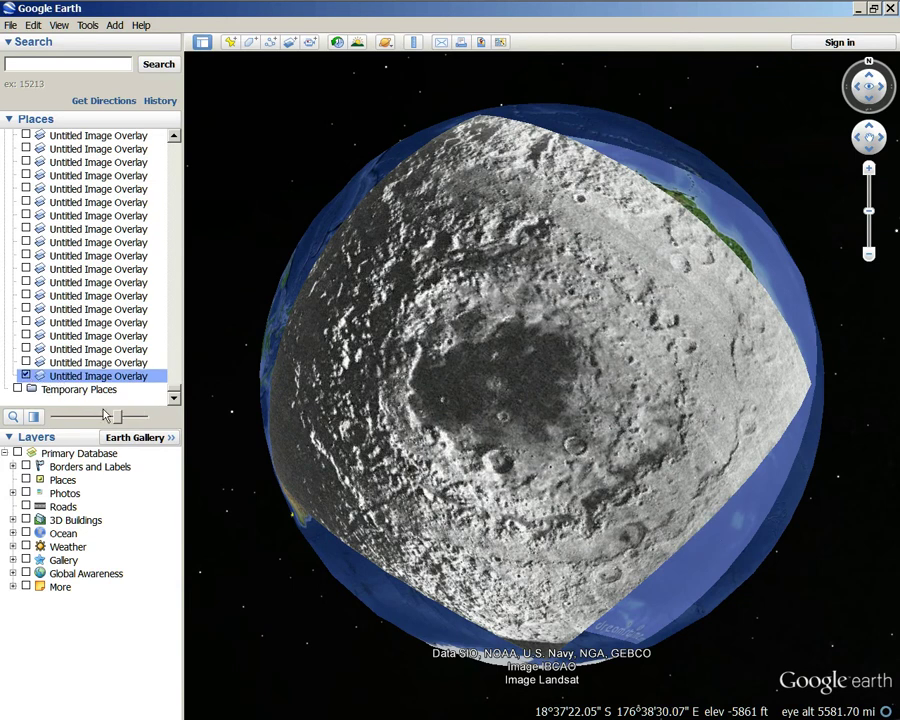
left_click(26, 376)
left_click(26, 376)
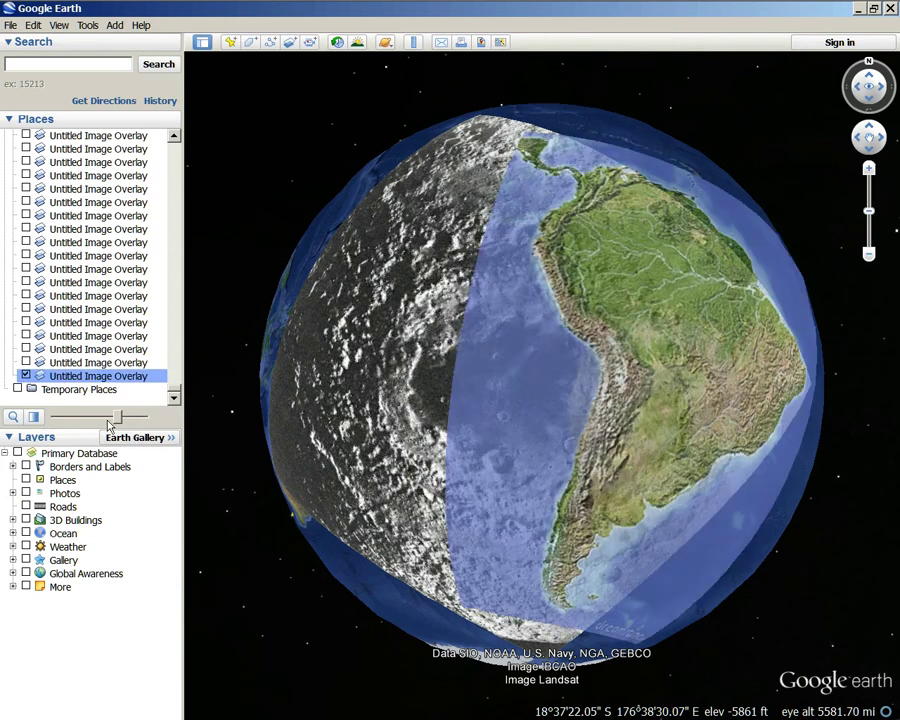
left_click_drag(117, 416, 32, 419)
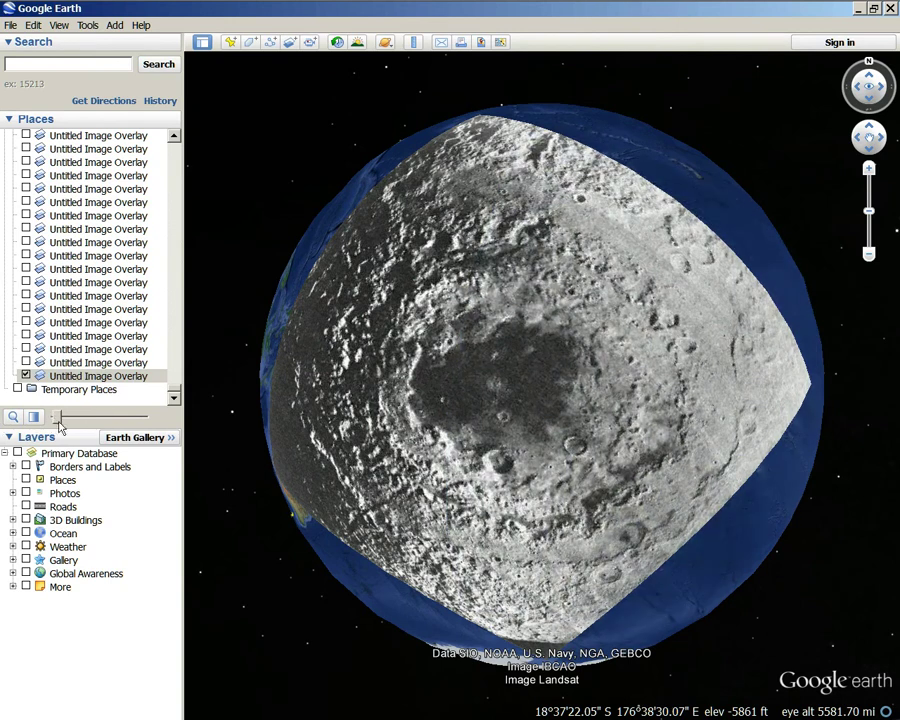
left_click_drag(57, 418, 145, 418)
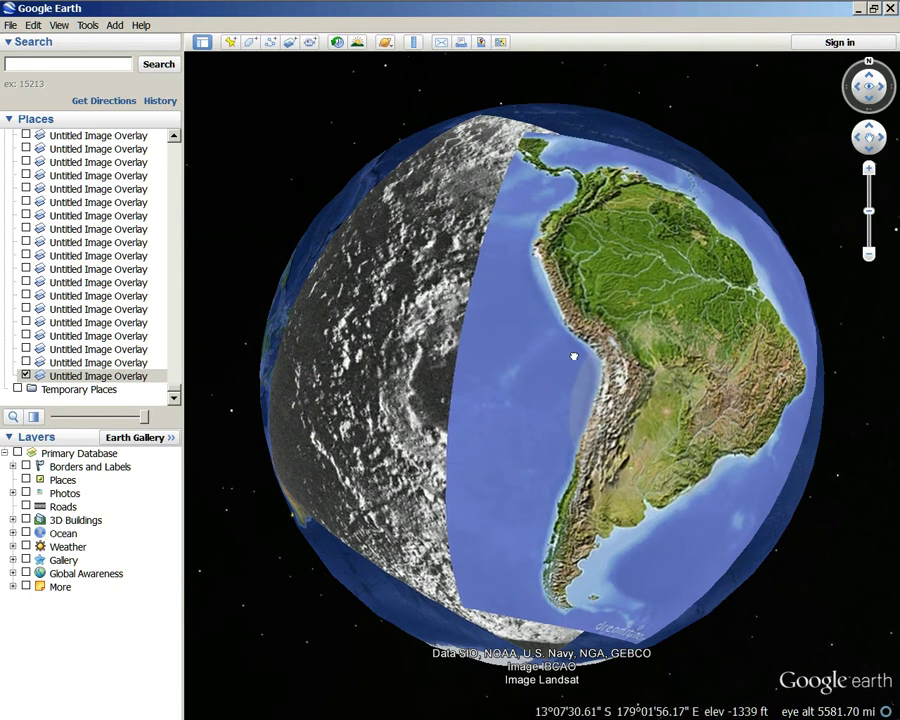
left_click_drag(574, 356, 561, 400)
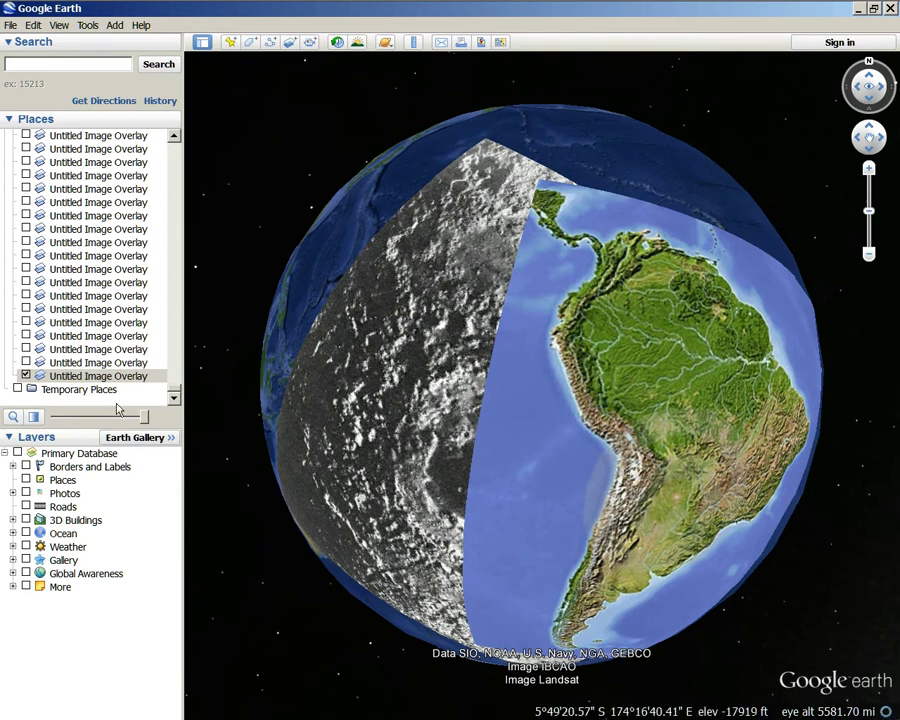
Open the South America overlay for editing, vary its transparency to compare it with the lunar image, and cancel the edit
right_click(70, 379)
left_click(117, 581)
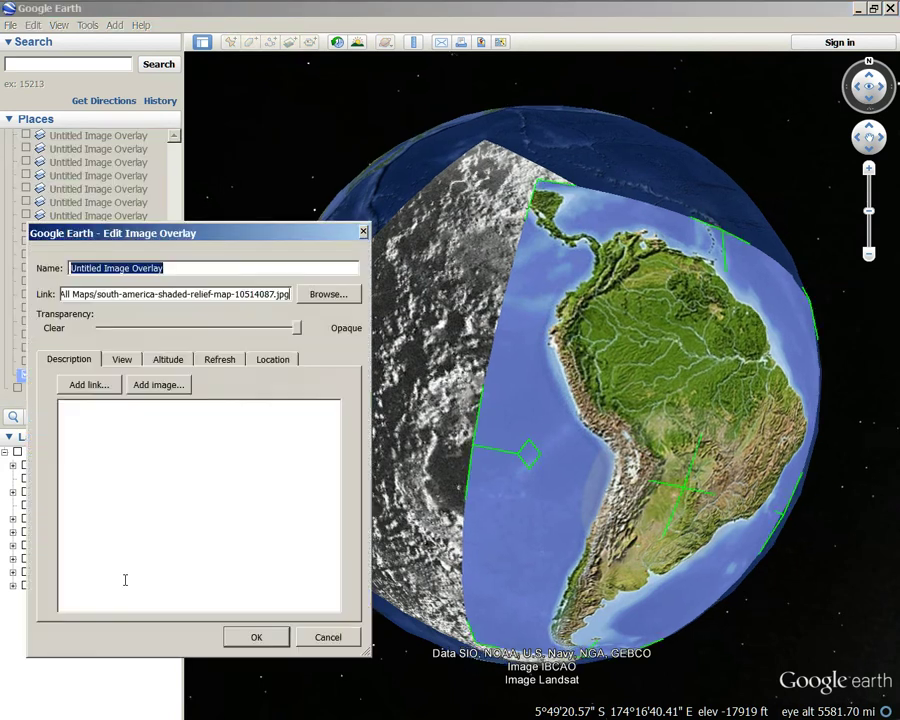
left_click_drag(502, 341, 695, 373)
left_click_drag(802, 453, 608, 367)
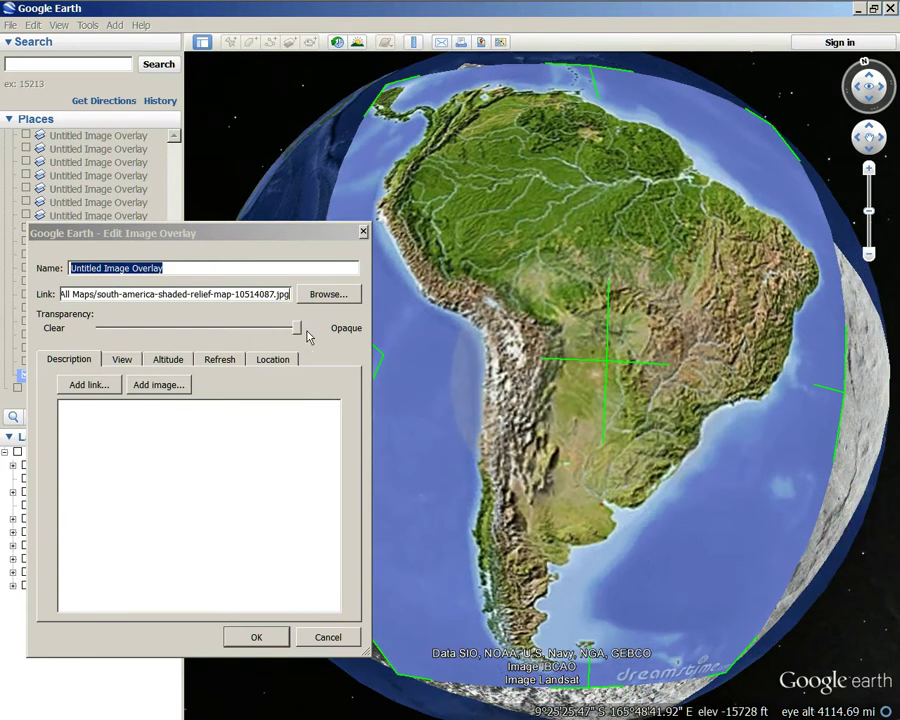
left_click_drag(296, 332, 398, 348)
left_click_drag(543, 292, 548, 408)
scroll(588, 336, "down", 2)
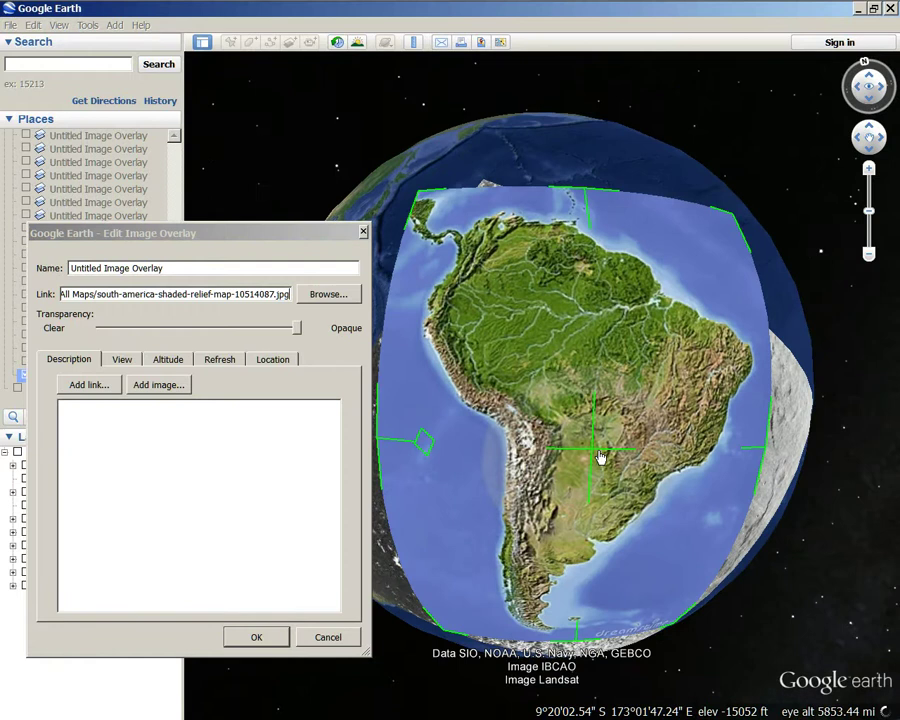
left_click_drag(296, 328, 397, 356)
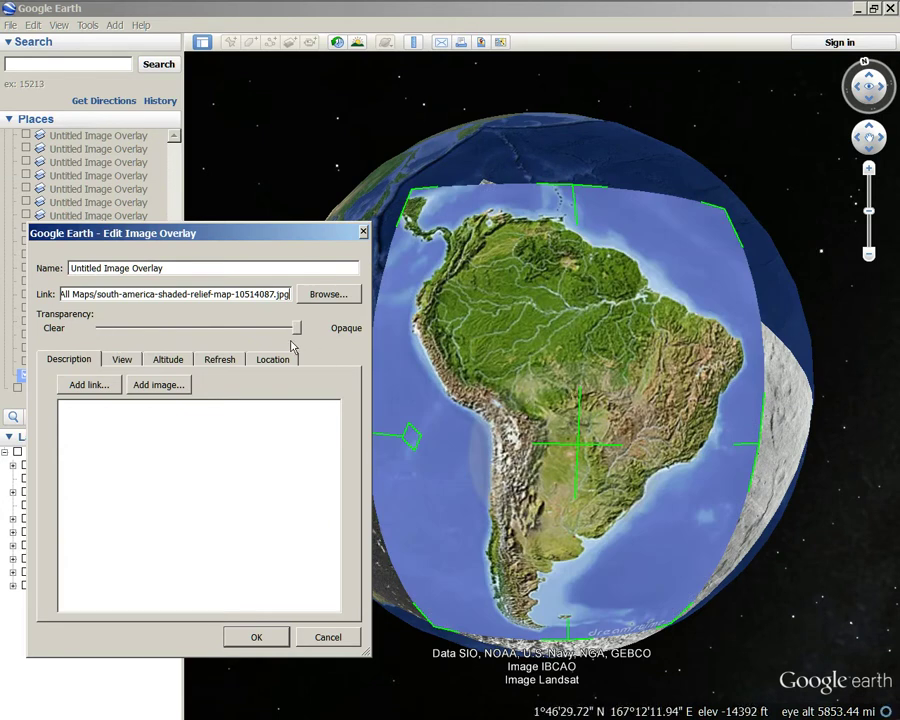
left_click_drag(300, 328, 298, 358)
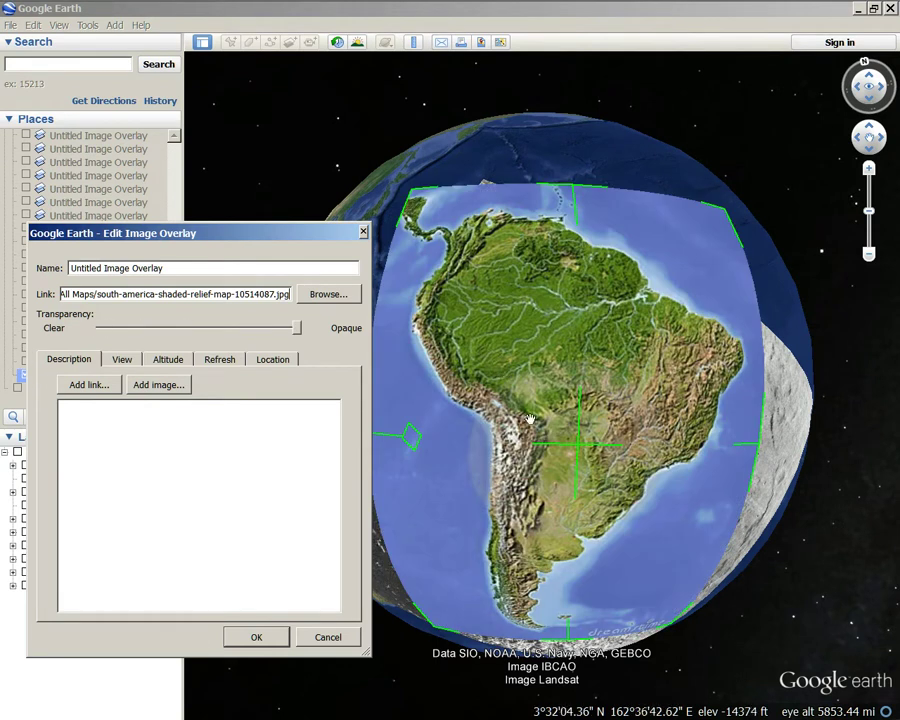
left_click(346, 638)
left_click_drag(597, 585, 556, 352)
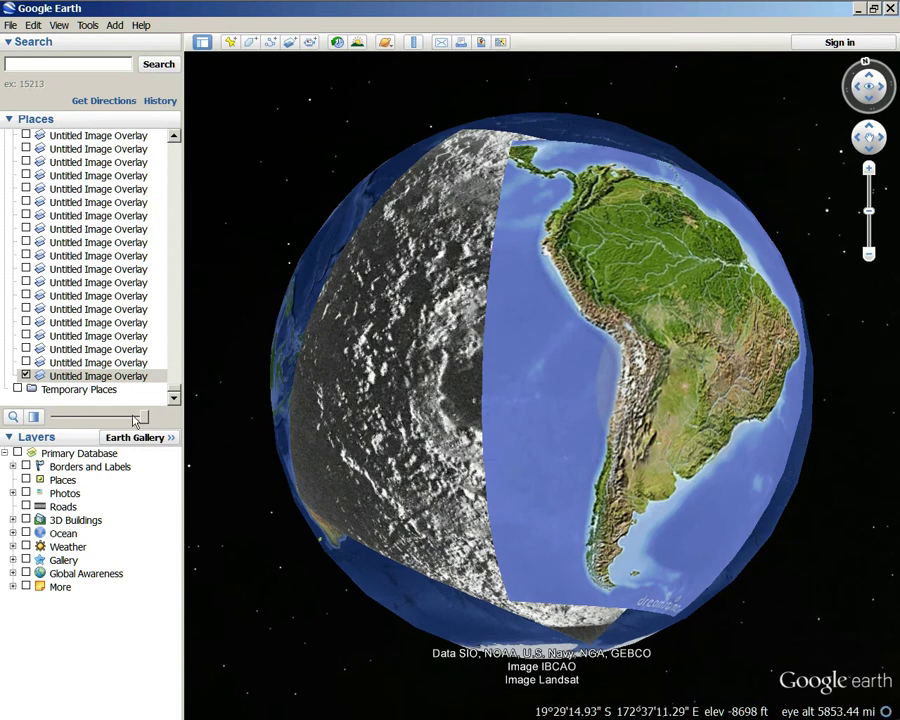
left_click_drag(145, 418, 212, 424)
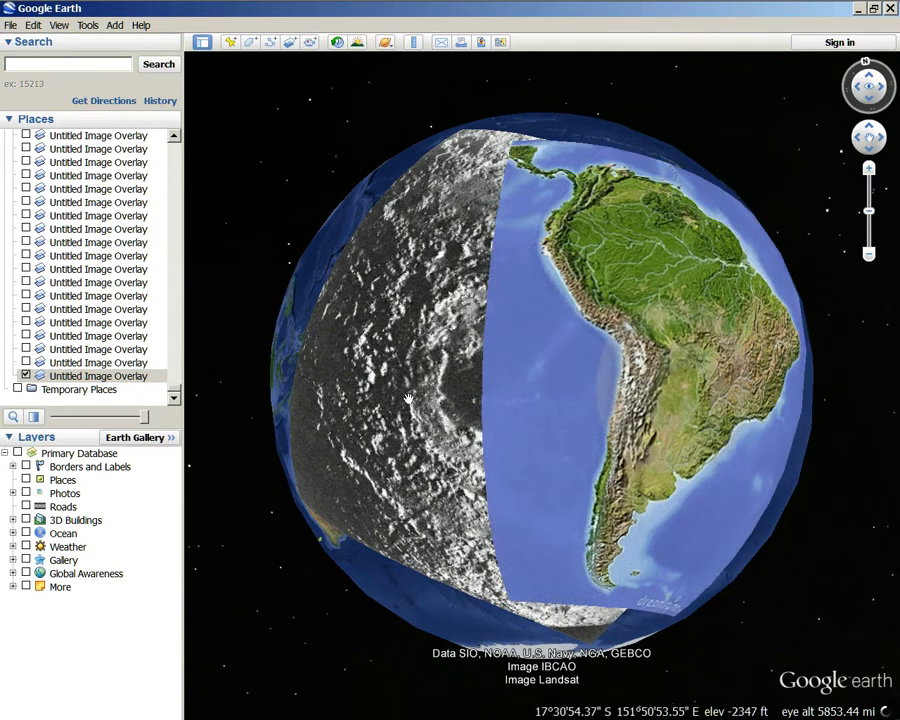
Find the lunar image overlay named mo in the saved places and hide it
scroll(150, 378, "up", 5)
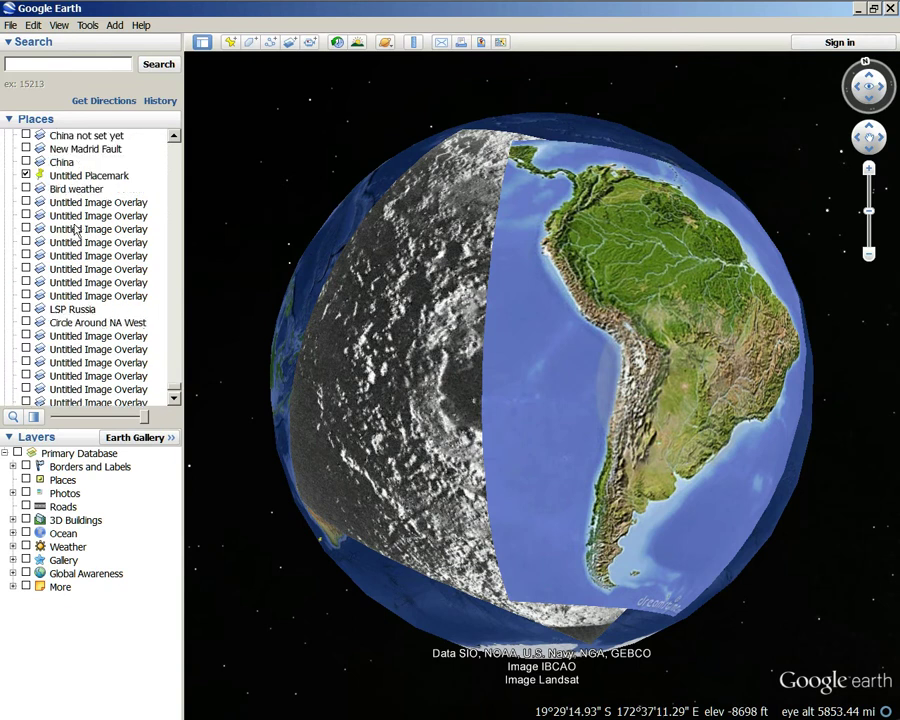
left_click_drag(175, 394, 175, 378)
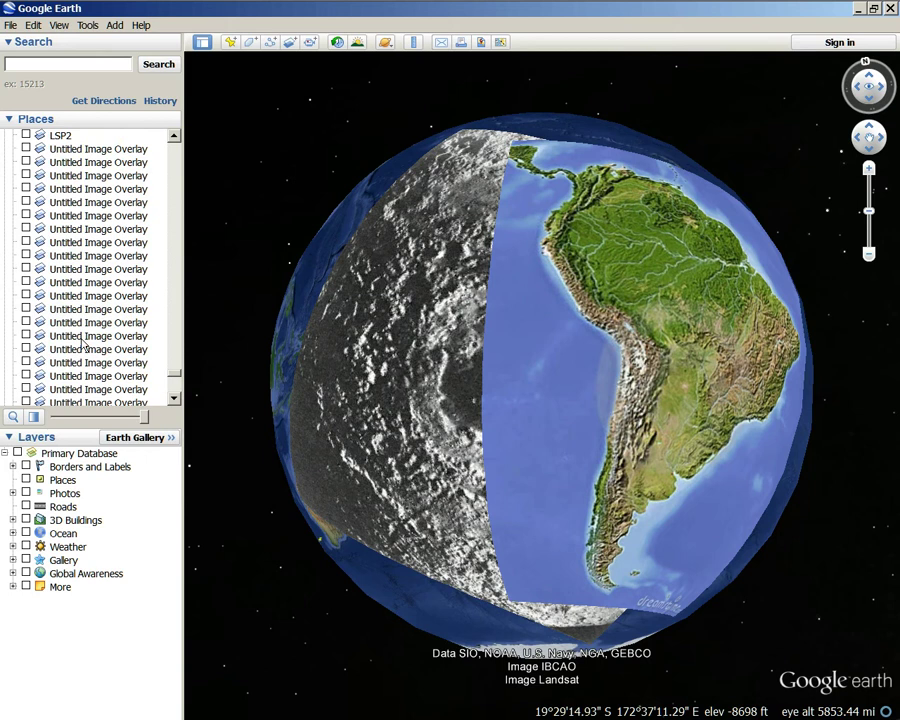
scroll(85, 345, "down", 15)
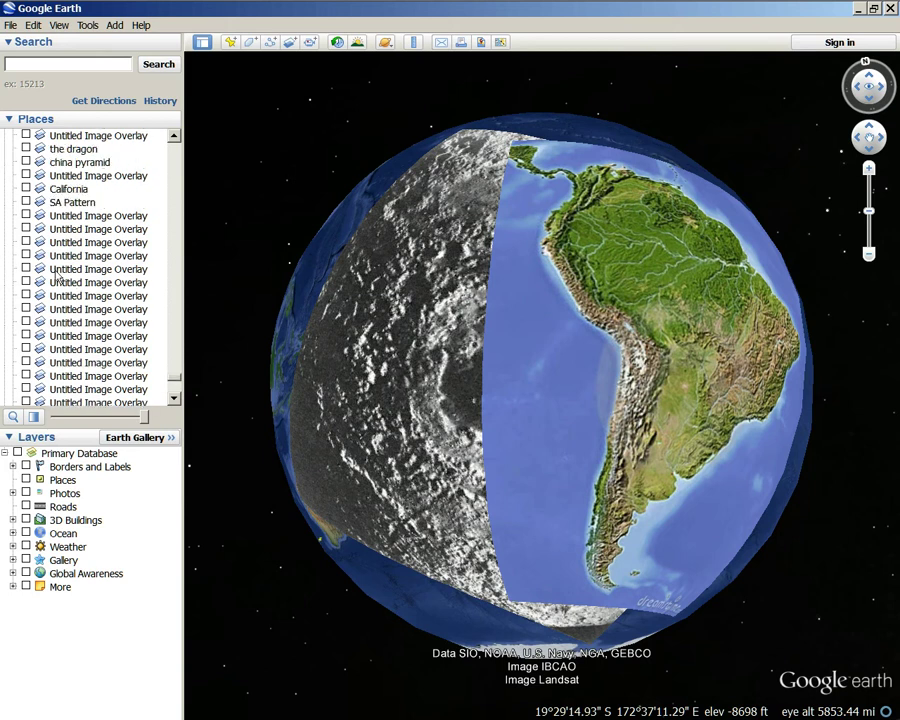
scroll(58, 278, "down", 5)
scroll(55, 287, "up", 15)
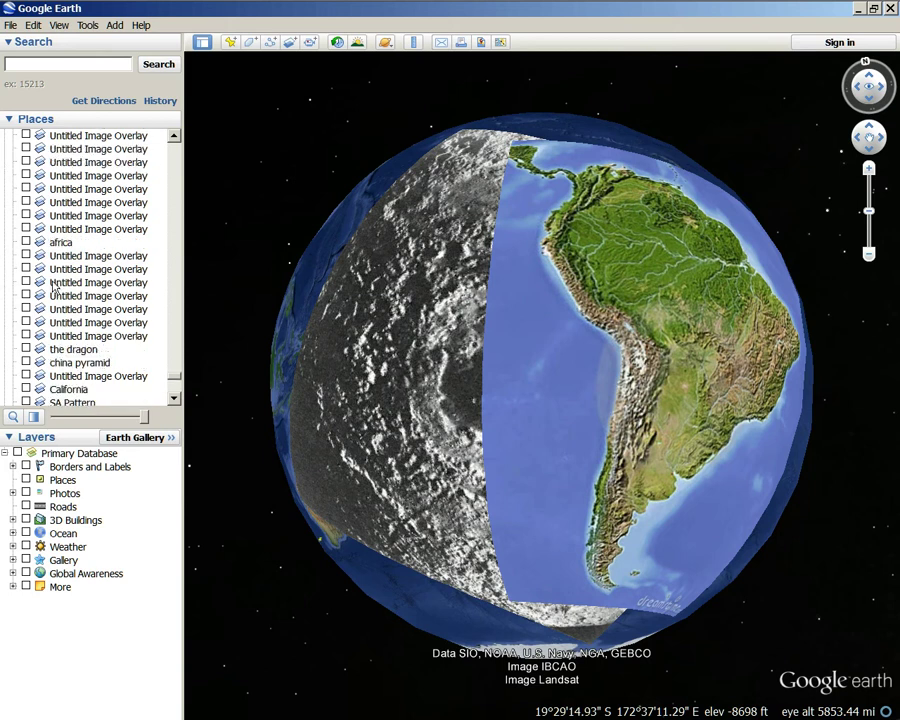
scroll(52, 287, "up", 4)
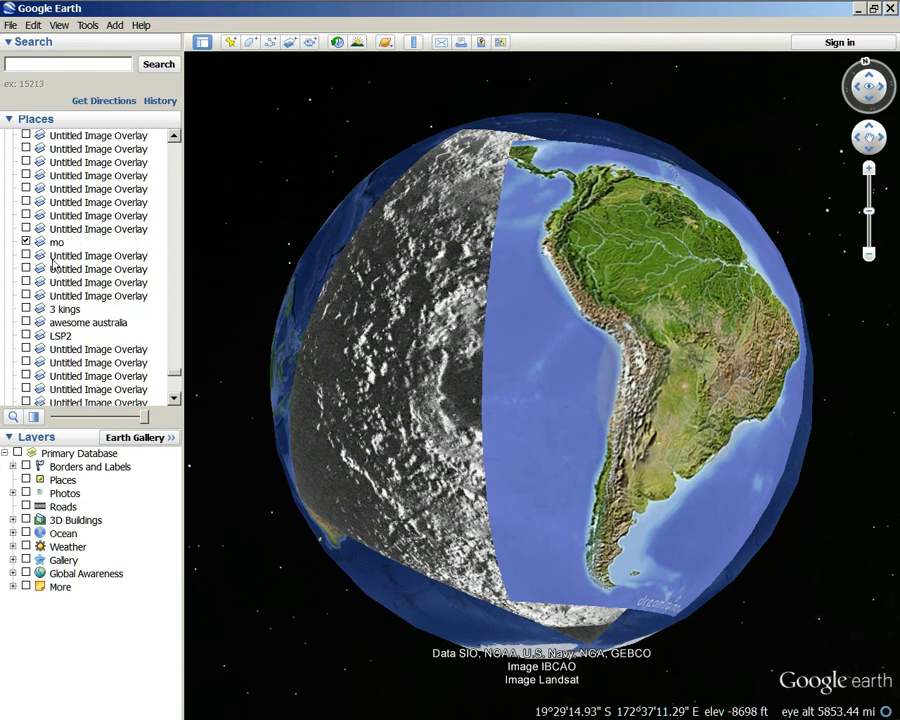
left_click(26, 242)
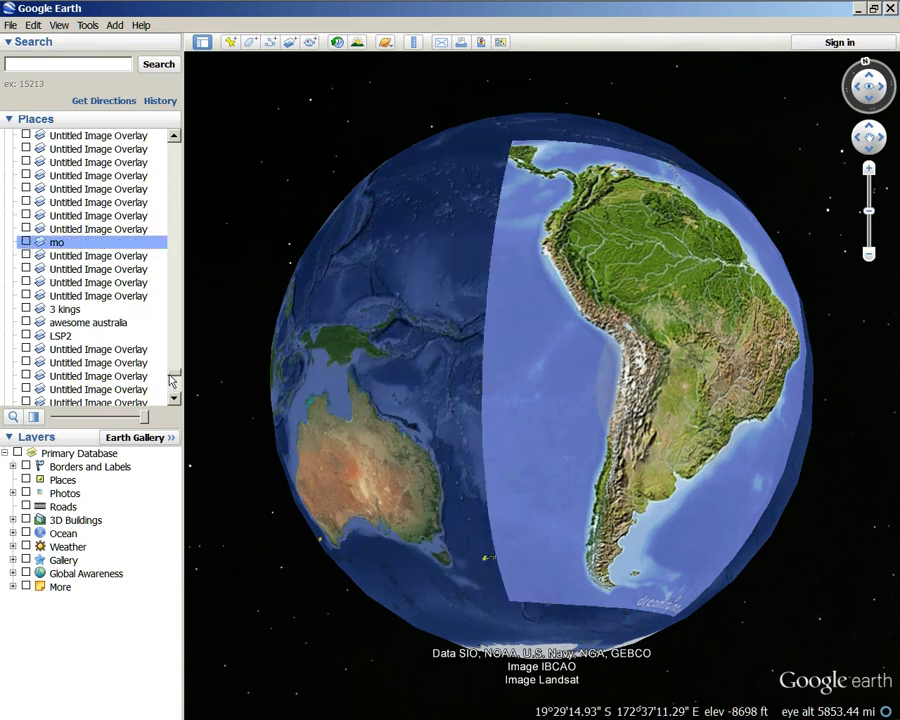
Find the weather overlay named Absolutely perfect in the saved places and show it on the globe
left_click_drag(170, 376, 172, 417)
scroll(97, 312, "up", 15)
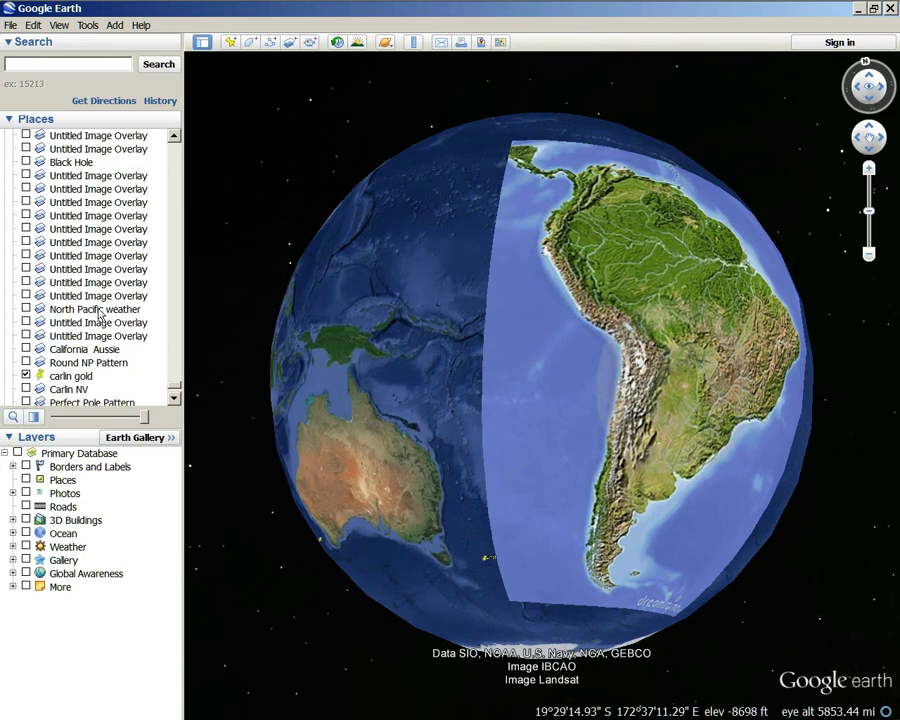
scroll(101, 316, "up", 9)
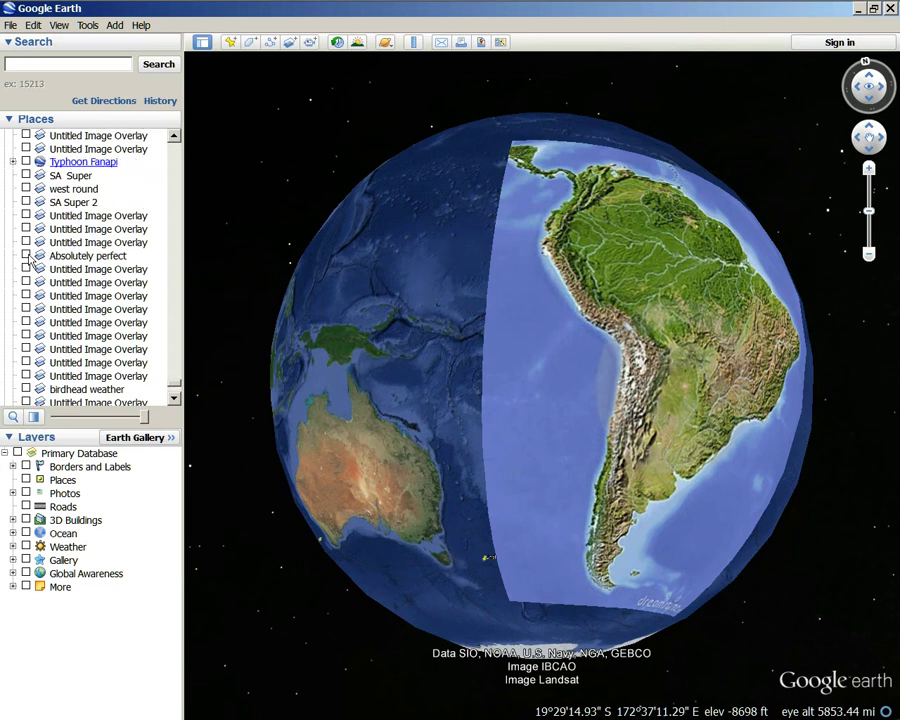
left_click(26, 256)
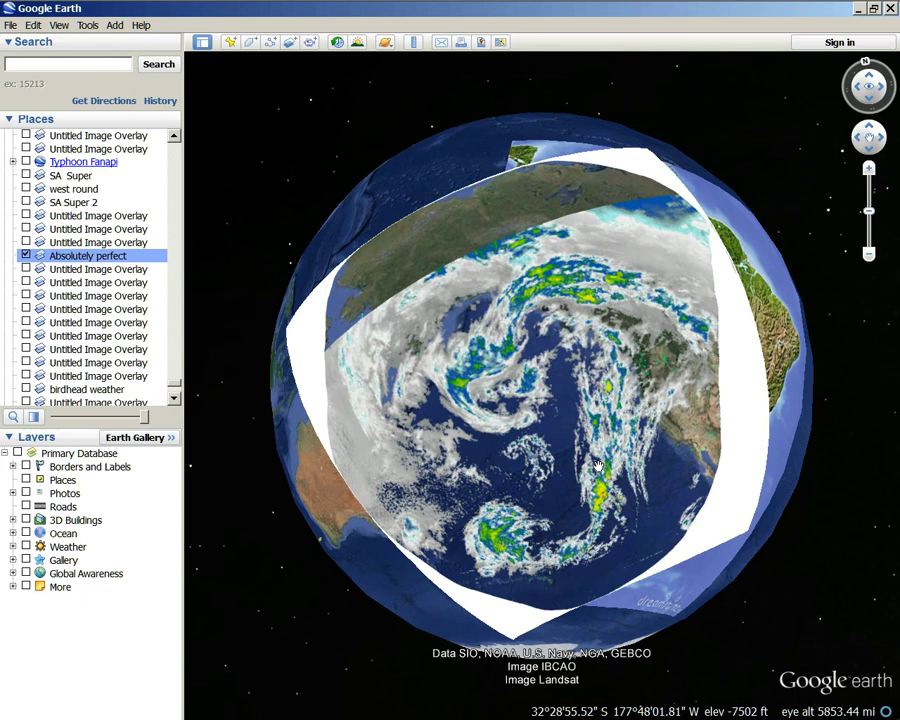
scroll(573, 455, "up", 2)
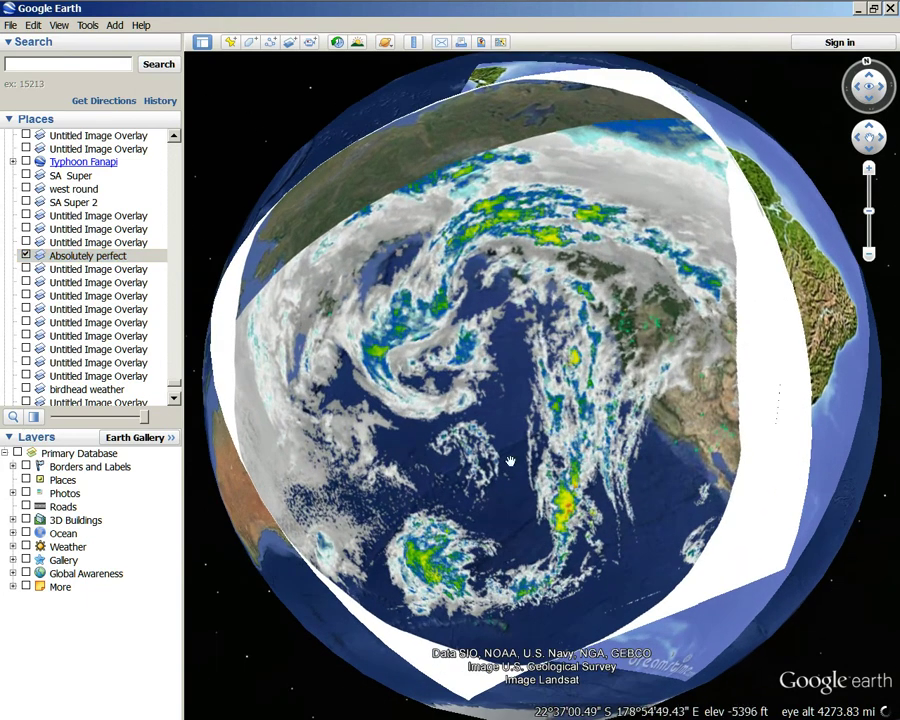
Fade the Absolutely perfect overlay out to reveal the South America image and bring it back to nearly full opacity
mouse_move(147, 422)
left_mouse_down()
mouse_move(58, 416)
mouse_move(156, 426)
mouse_move(55, 417)
mouse_move(150, 420)
mouse_move(55, 417)
mouse_move(140, 416)
mouse_move(54, 416)
mouse_move(146, 418)
left_mouse_up()
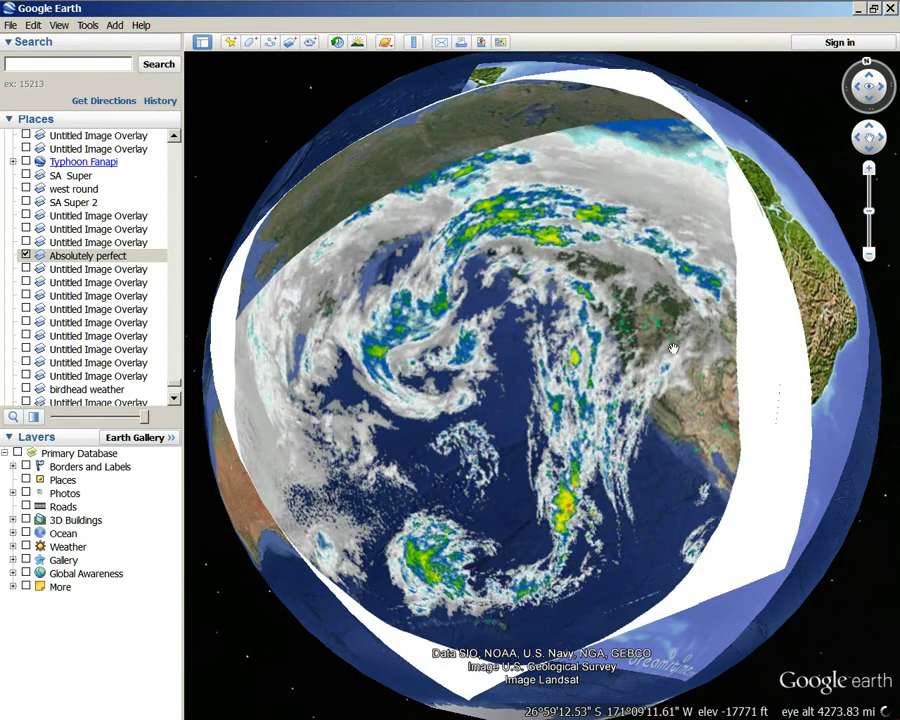
left_click_drag(704, 430, 708, 401)
scroll(706, 410, "up", 3)
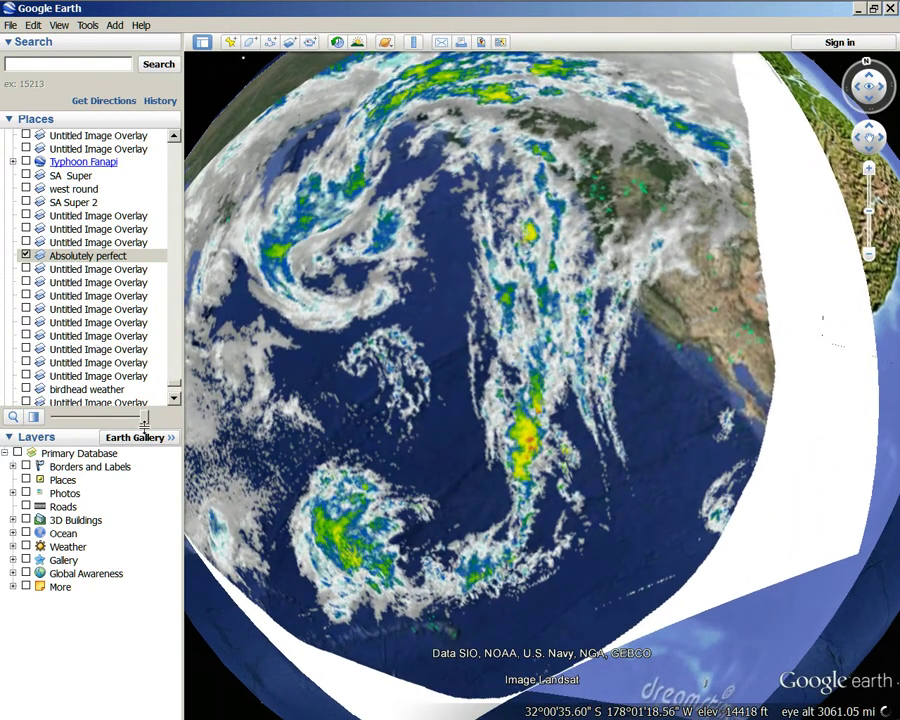
left_click_drag(146, 419, 55, 417)
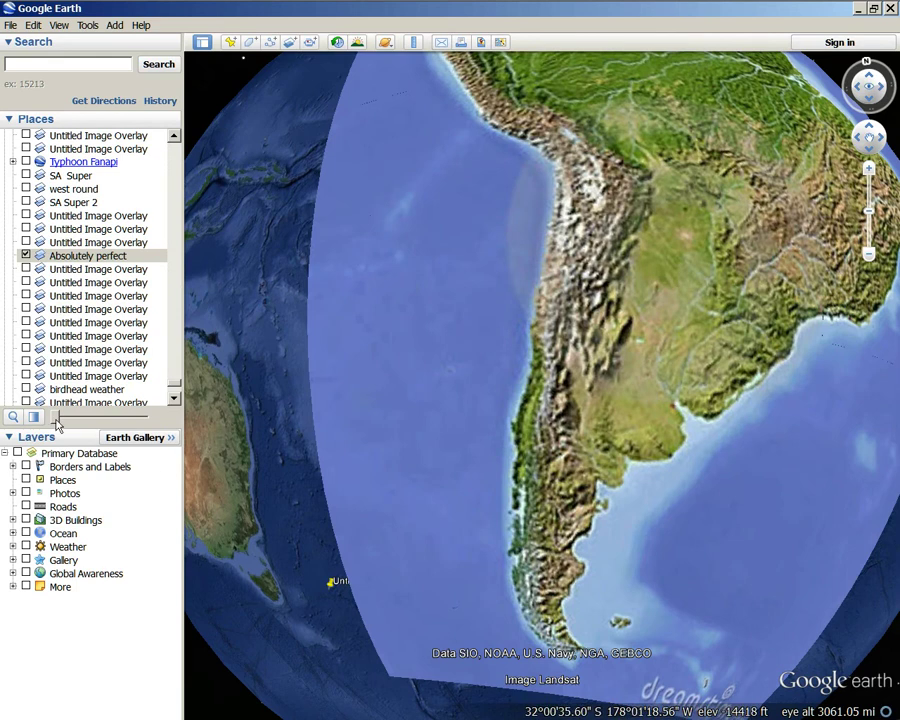
left_click_drag(57, 420, 145, 425)
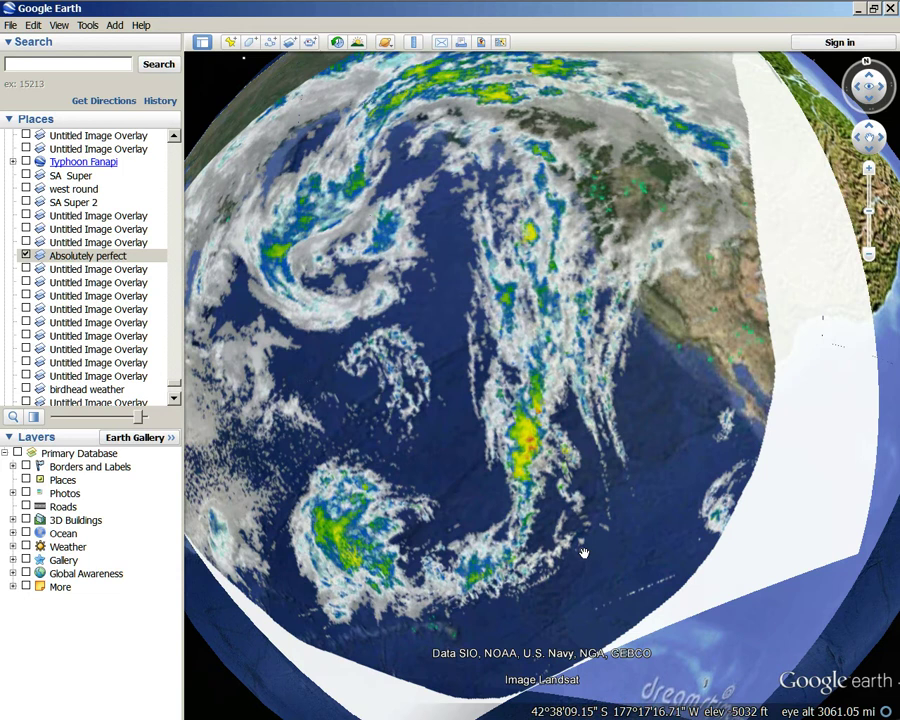
Examine the actual South American continent on the globe to compare its west coast with the cloud pattern
left_click_drag(570, 486, 625, 610)
left_click_drag(532, 436, 552, 592)
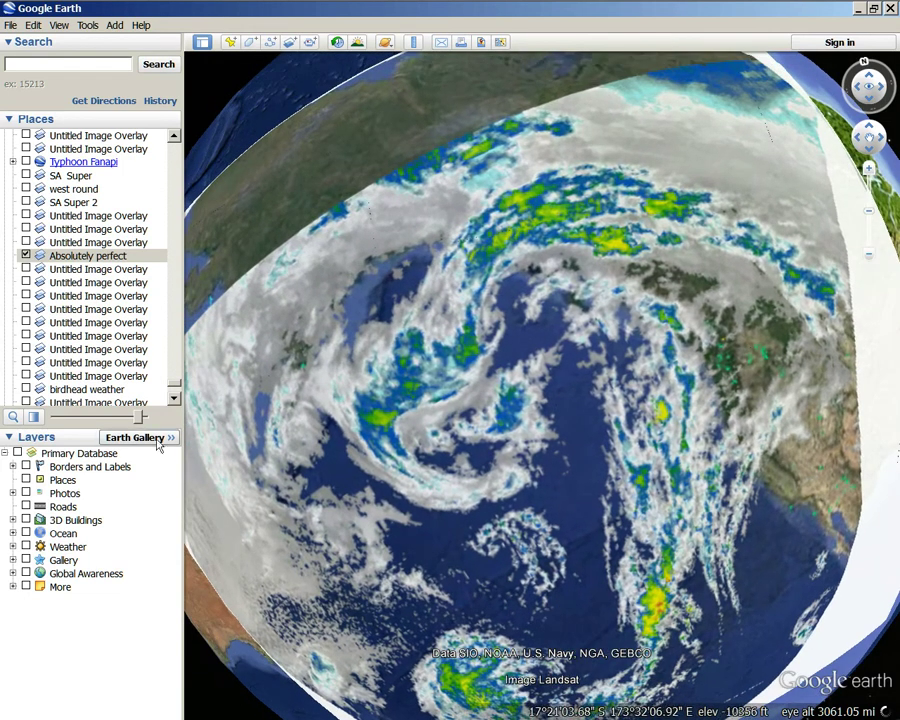
left_click_drag(880, 385, 281, 414)
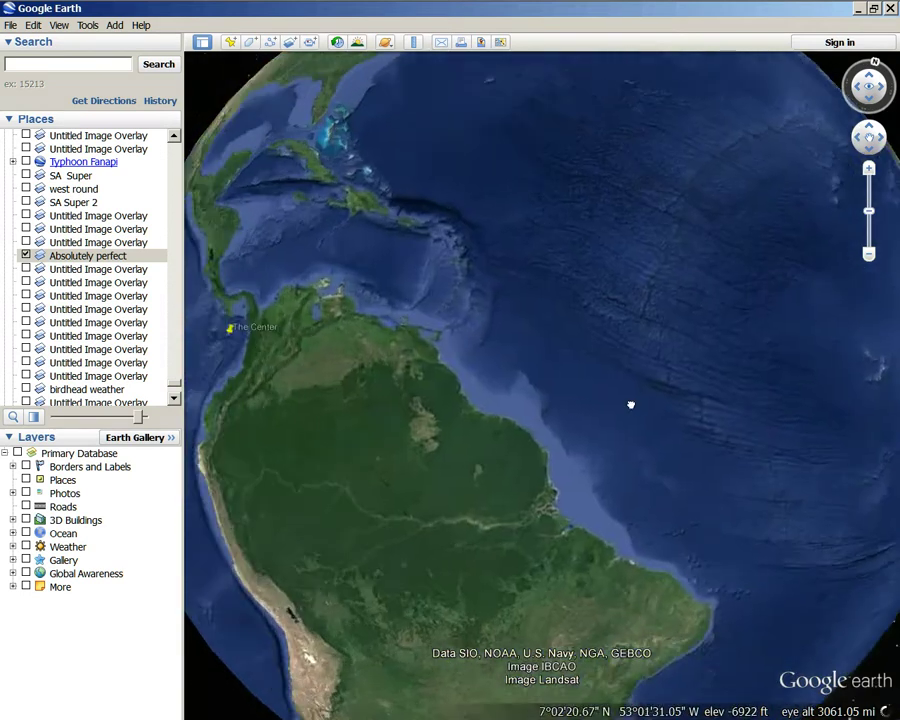
left_click_drag(530, 510, 852, 314)
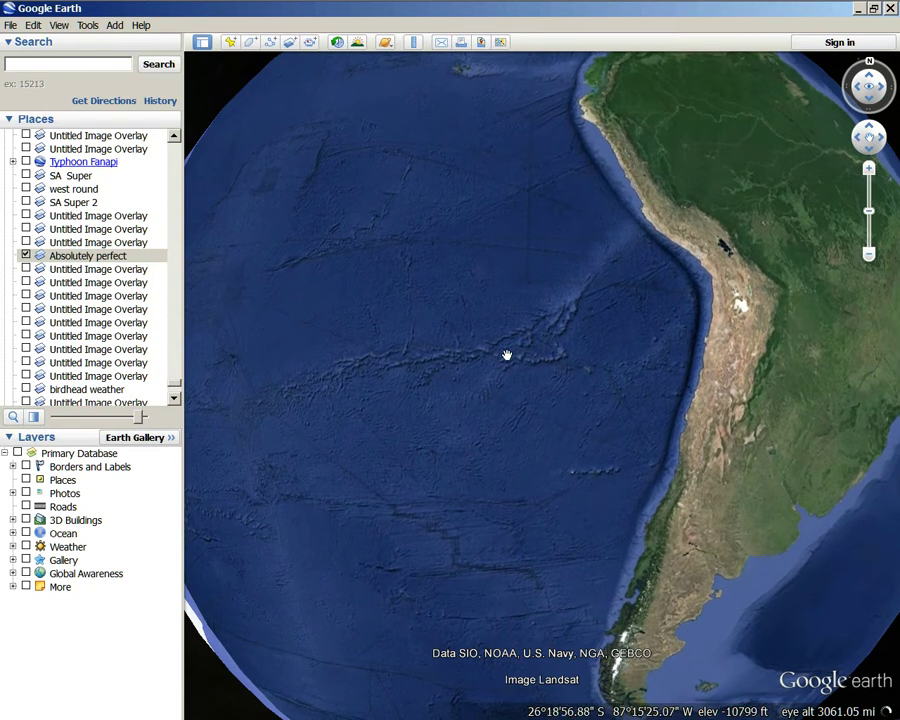
scroll(368, 400, "down", 3)
Return to the Absolutely perfect weather overlay over the Pacific and examine its cloud pattern up close
left_click_drag(370, 432, 752, 368)
left_click_drag(404, 392, 444, 232)
left_click_drag(767, 420, 722, 570)
left_click_drag(243, 458, 240, 345)
scroll(420, 380, "up", 2)
scroll(659, 416, "down", 1)
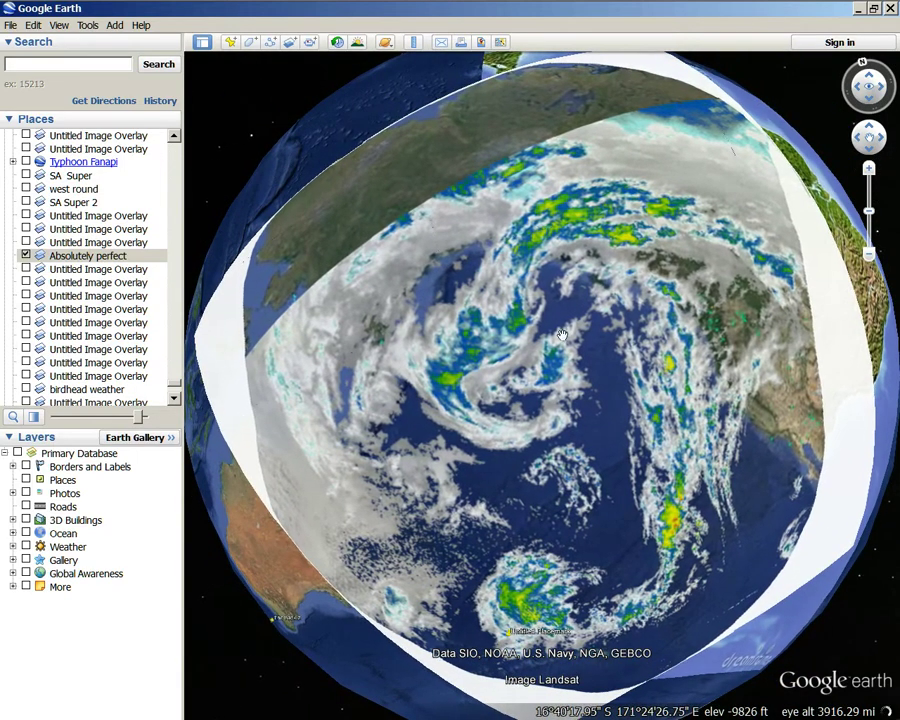
scroll(610, 405, "up", 2)
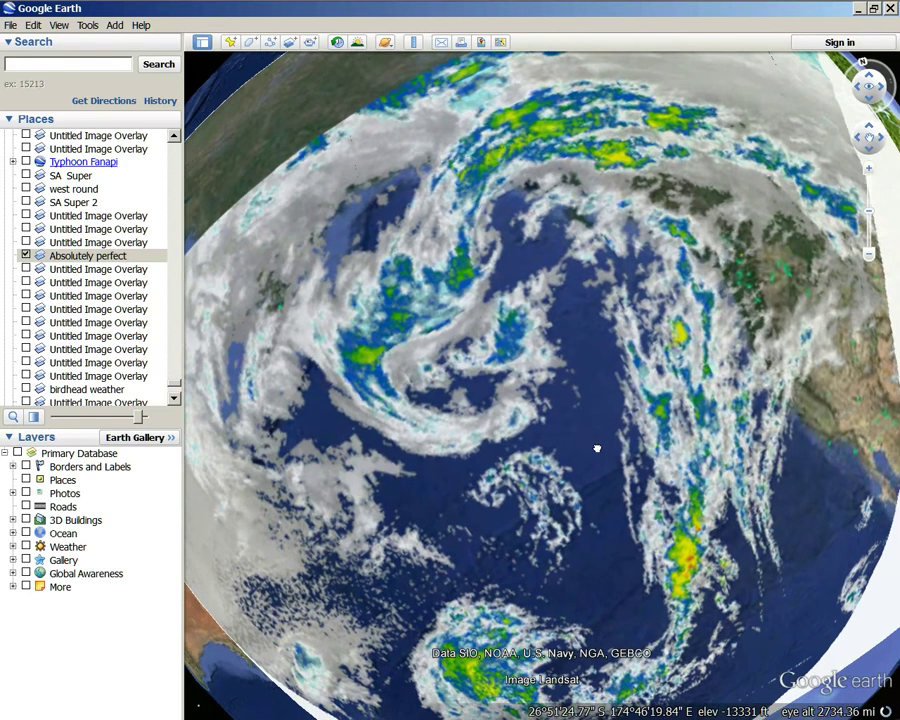
scroll(654, 388, "down", 3)
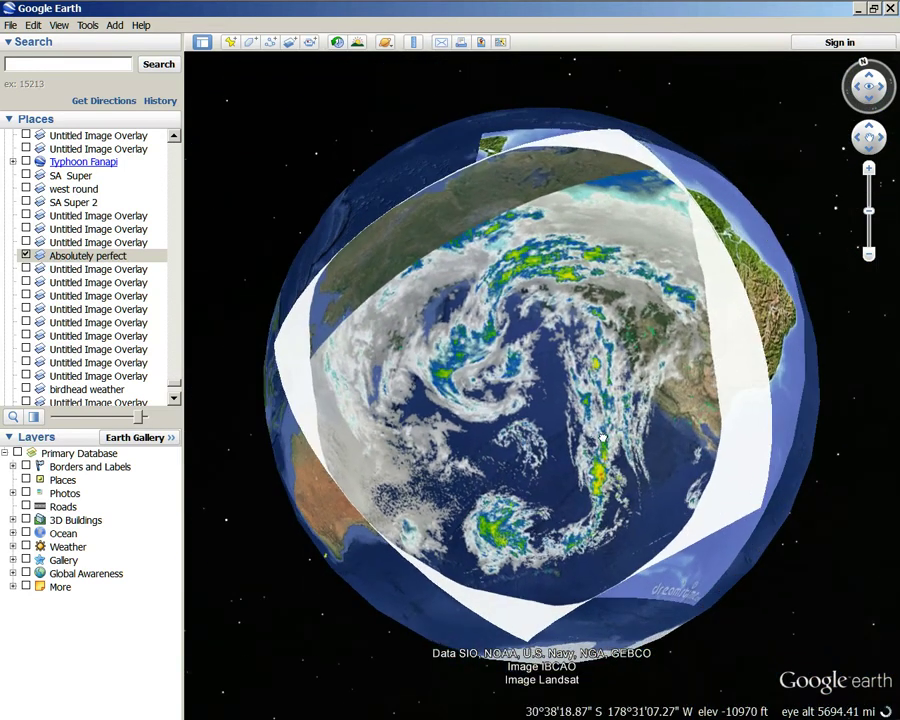
scroll(485, 380, "up", 2)
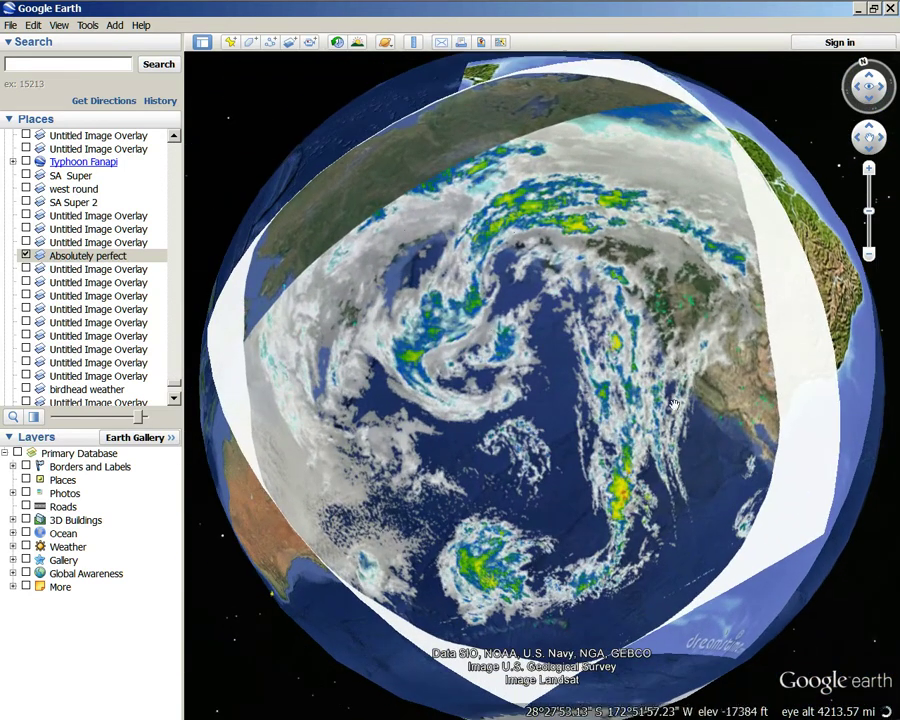
left_click_drag(544, 346, 430, 320)
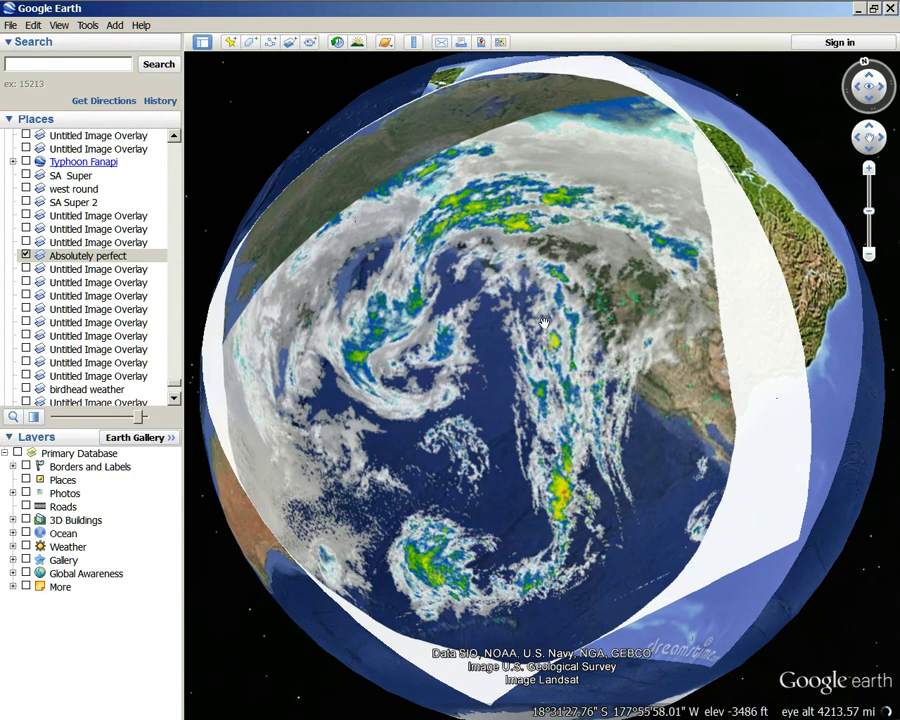
scroll(706, 411, "up", 2)
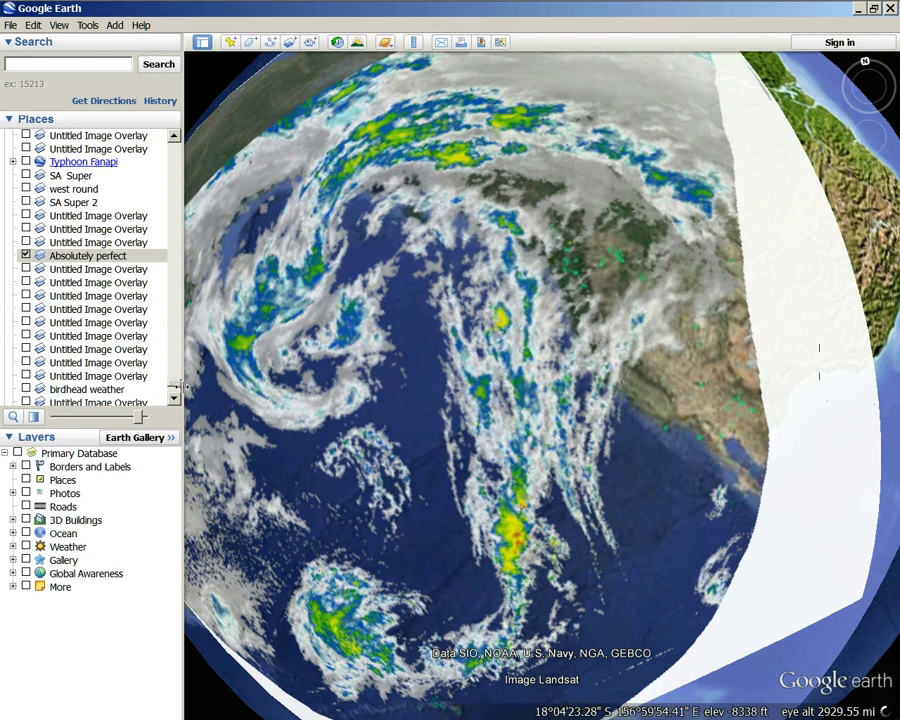
Fade the Absolutely perfect overlay fully out, in and out again to compare the clouds up close with South America's central west coast
left_click_drag(139, 421, 40, 402)
scroll(760, 314, "up", 5)
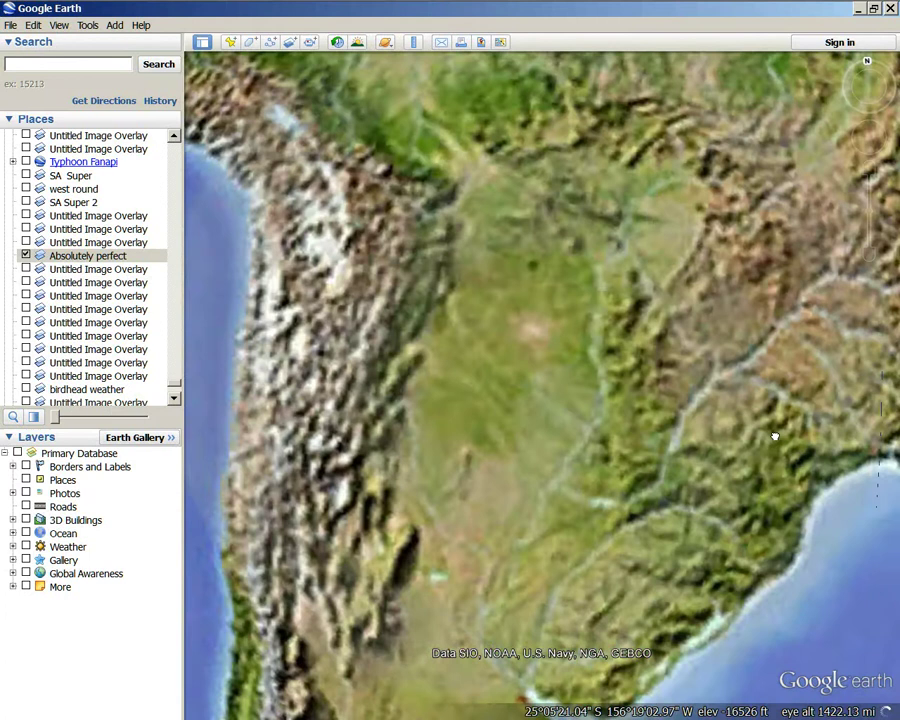
left_click_drag(574, 255, 622, 315)
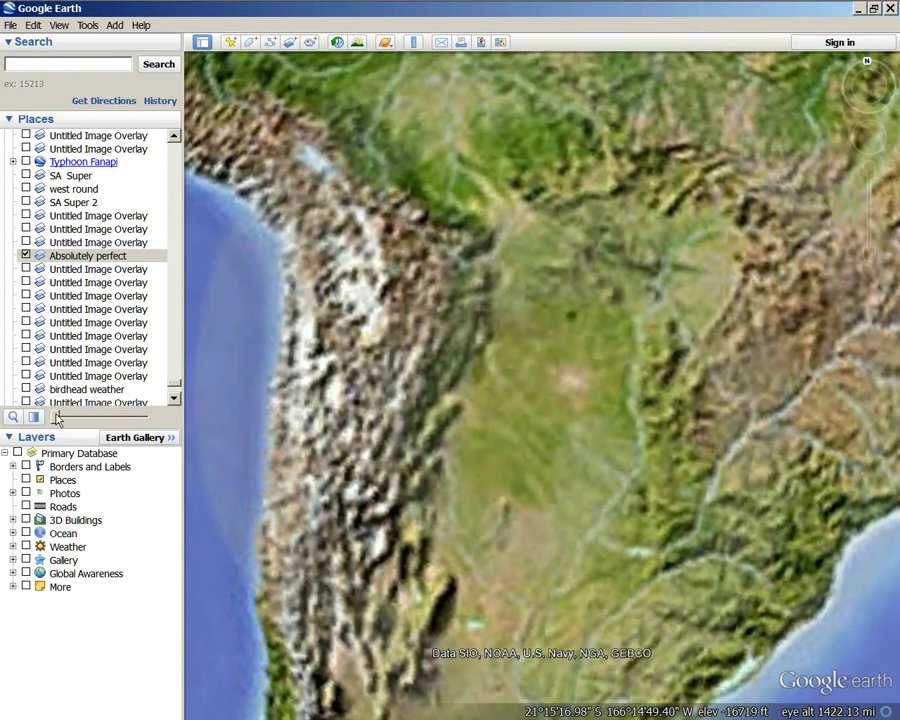
left_click_drag(57, 418, 145, 417)
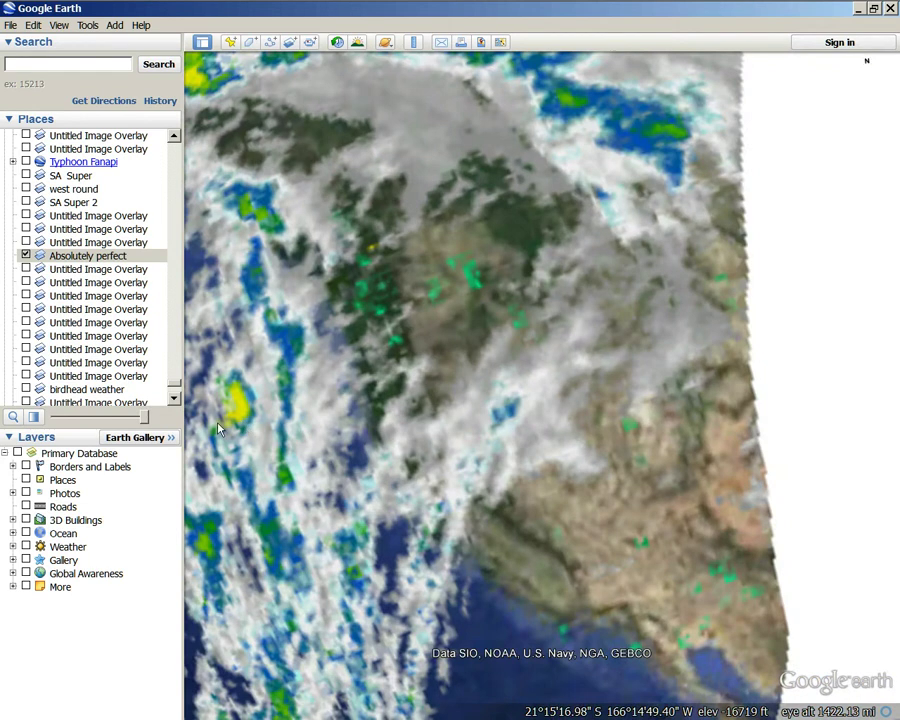
left_click_drag(218, 424, 146, 418)
left_click_drag(145, 420, 239, 424)
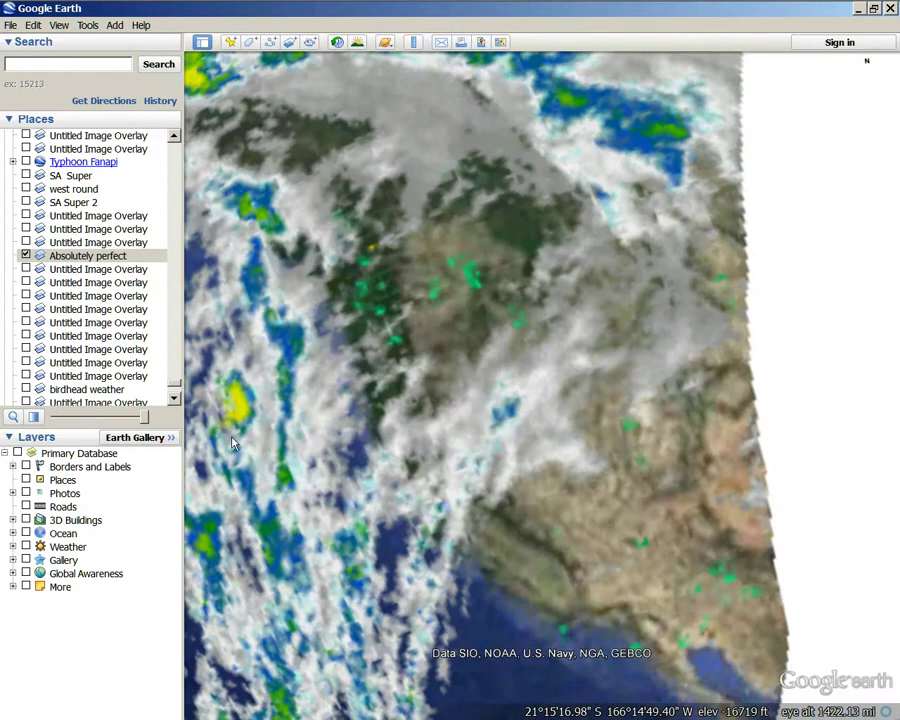
left_click_drag(231, 443, 55, 420)
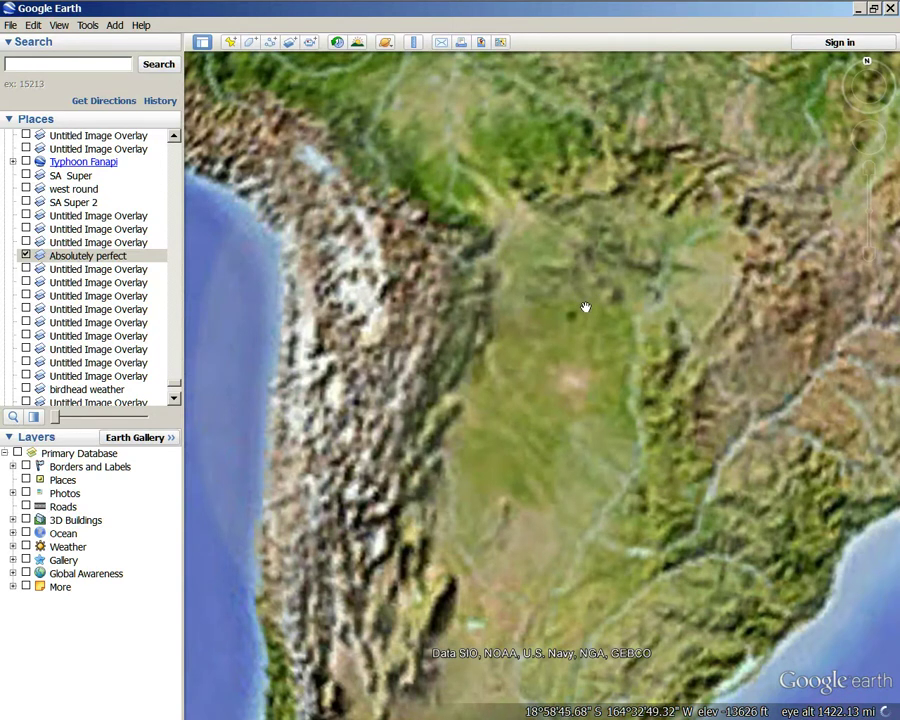
Compare the whole South America image with the weather overlay by fading the overlay between transparent and fully opaque on the full globe
scroll(585, 307, "down", 5)
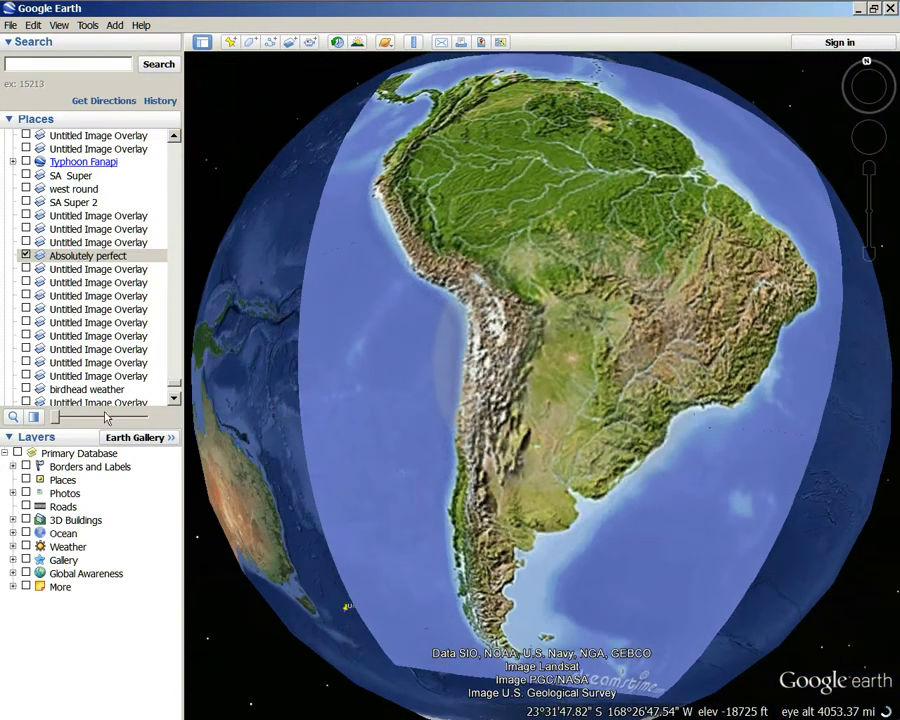
left_click_drag(55, 417, 486, 403)
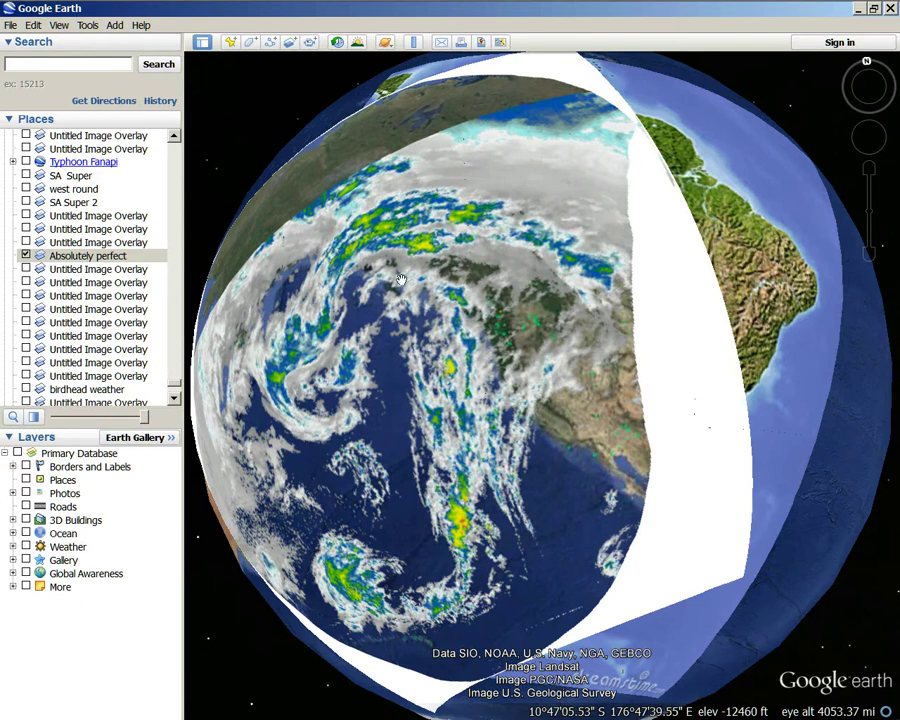
scroll(500, 420, "down", 2)
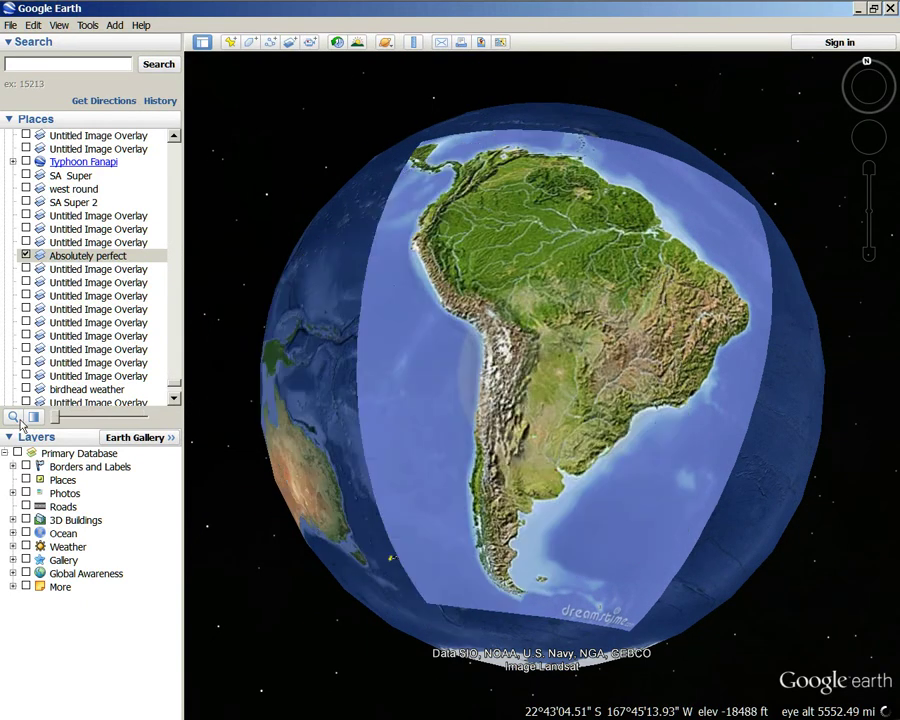
left_click_drag(131, 428, 152, 424)
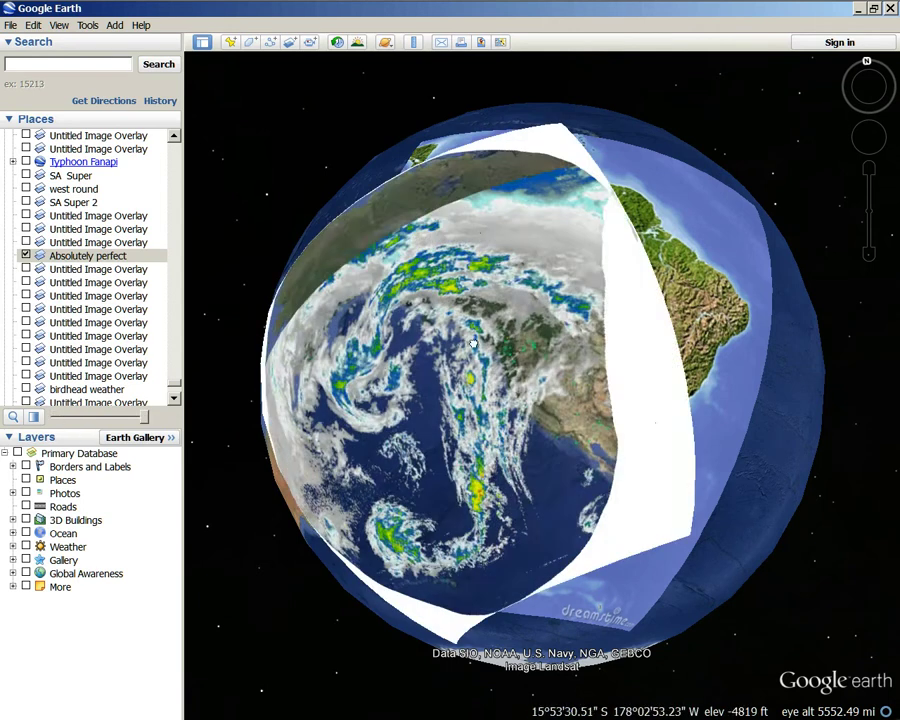
left_click_drag(409, 397, 563, 391)
left_click_drag(478, 573, 457, 572)
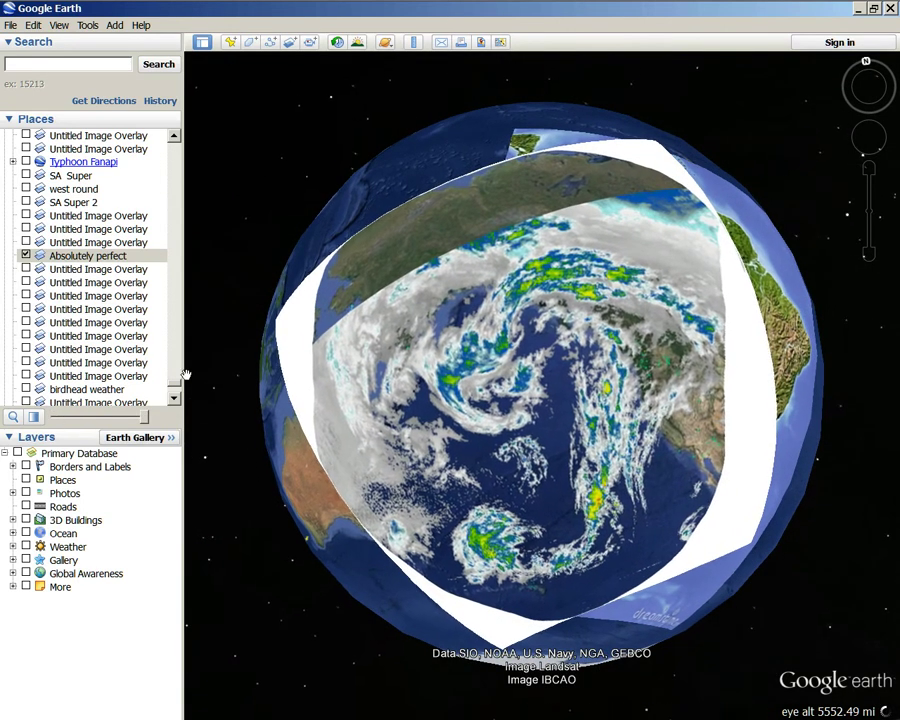
Fade the weather overlay fully out and examine North America and the South America image on the uncovered globe
left_click_drag(174, 384, 176, 378)
scroll(176, 370, "up", 5)
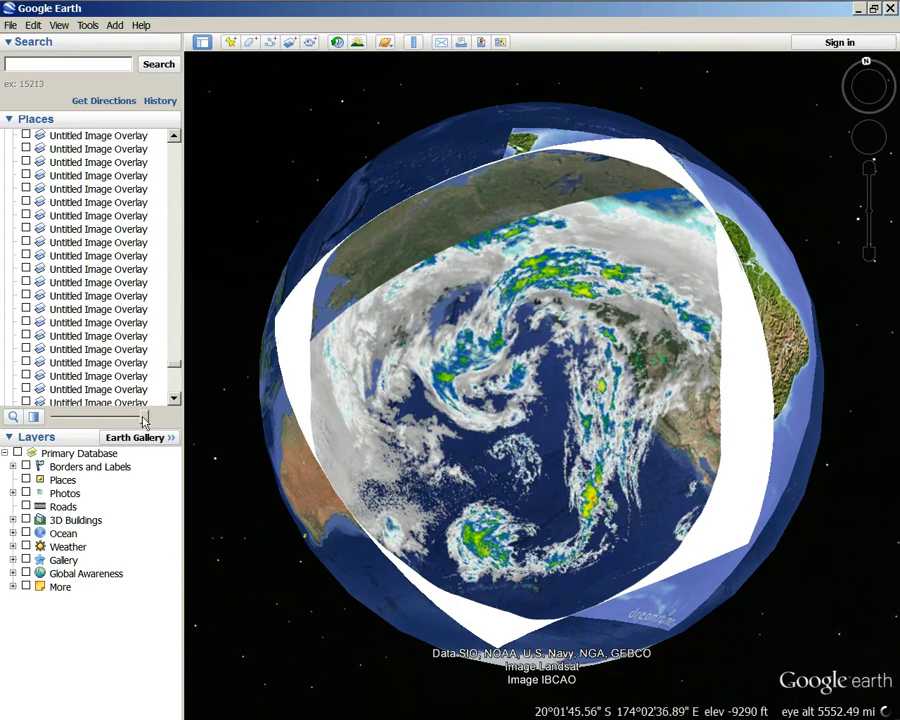
left_click_drag(145, 420, 50, 418)
left_click_drag(740, 320, 846, 388)
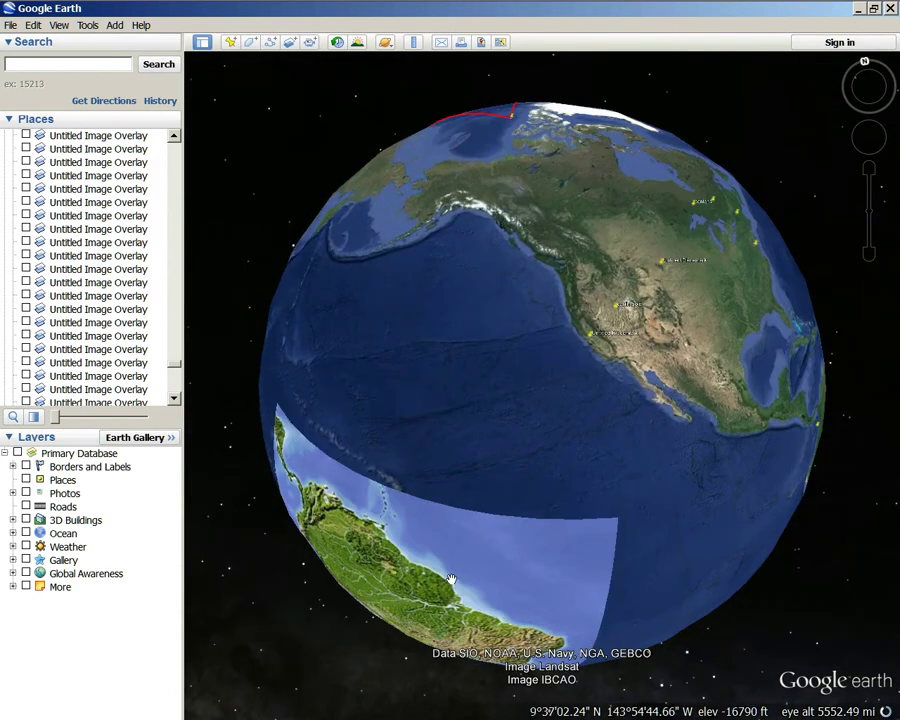
left_click_drag(438, 602, 425, 469)
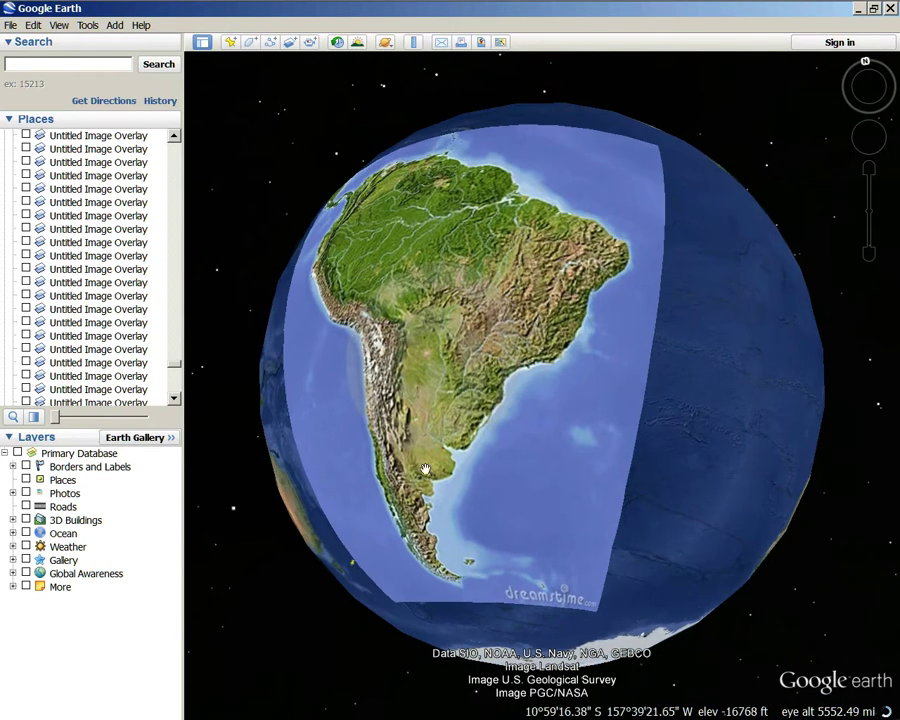
left_click_drag(387, 360, 474, 389)
Restore the weather overlay to full opacity, then fade it out and back in once more over the South America image
left_click_drag(57, 424, 244, 434)
left_click_drag(505, 557, 540, 296)
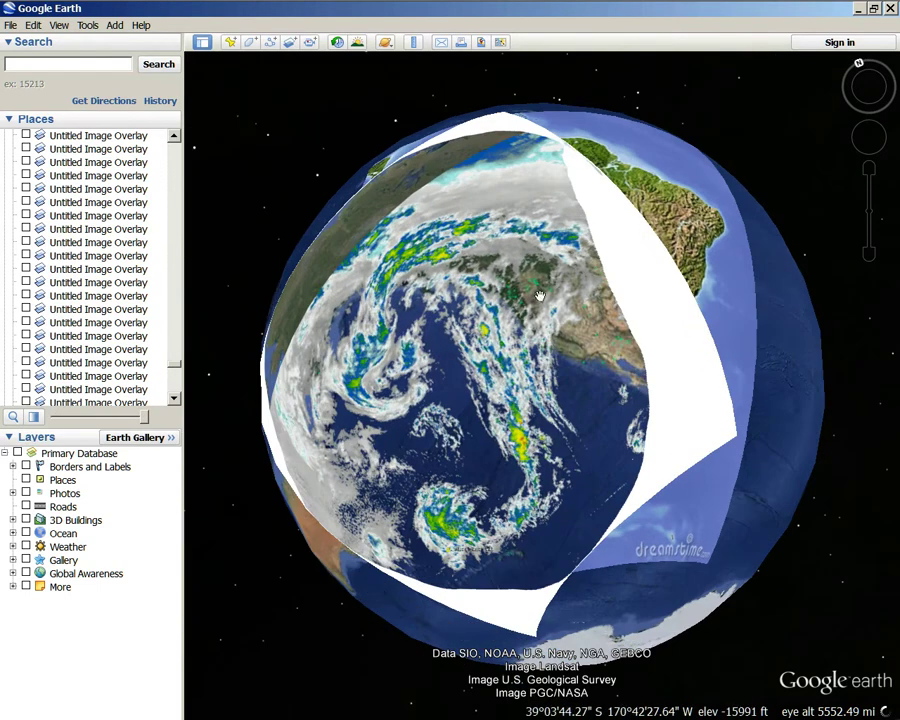
left_click_drag(141, 421, 17, 421)
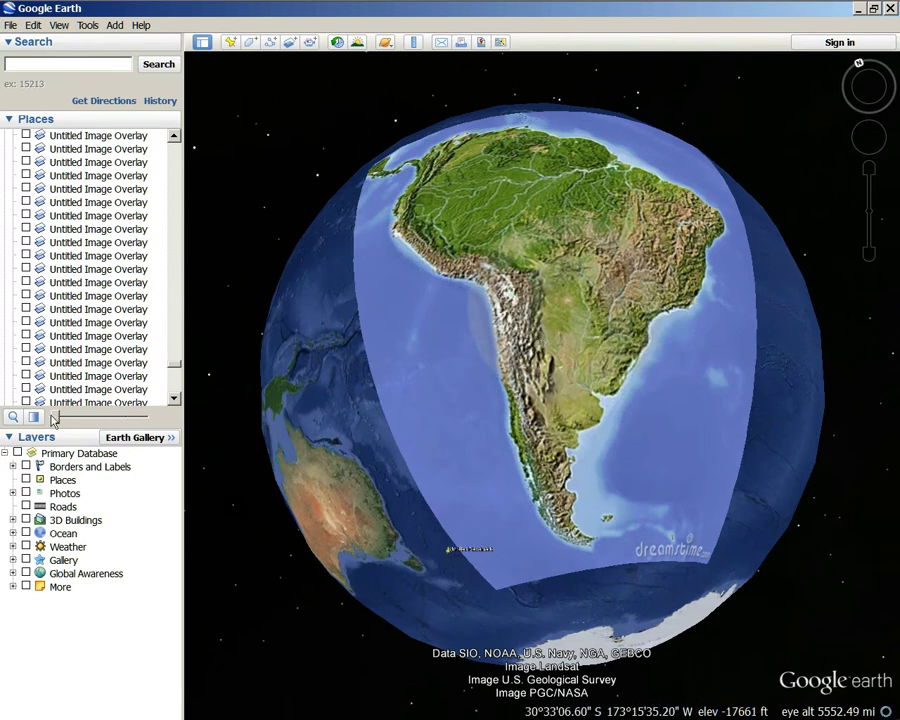
left_click_drag(113, 420, 150, 422)
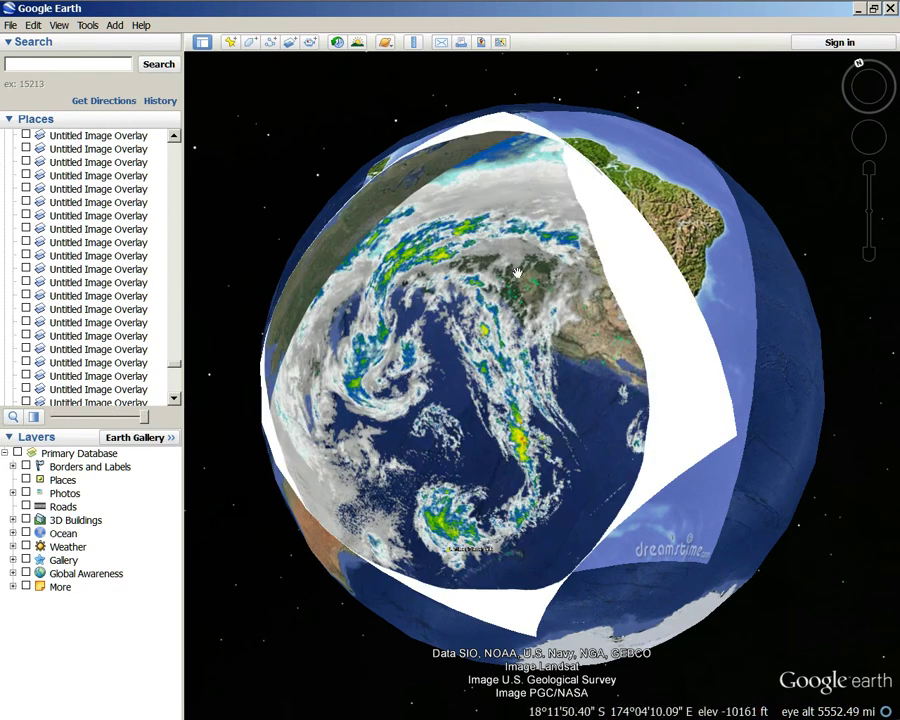
Examine the weather overlay's northwestern edge and the neighbouring Pacific Ocean on the globe
left_click_drag(558, 254, 599, 331)
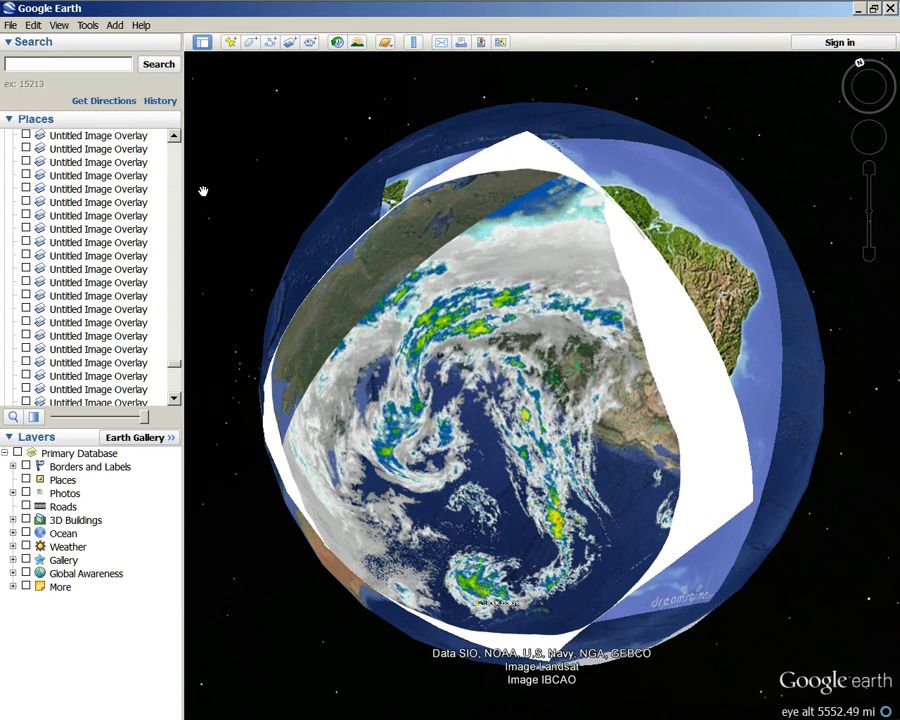
left_click_drag(352, 370, 587, 549)
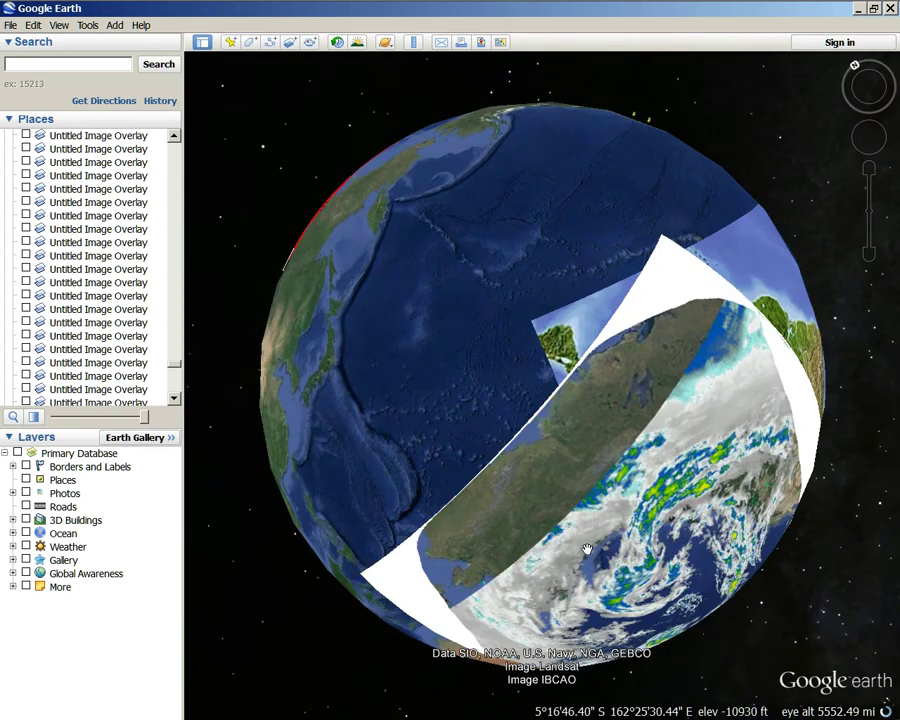
scroll(587, 549, "up", 2)
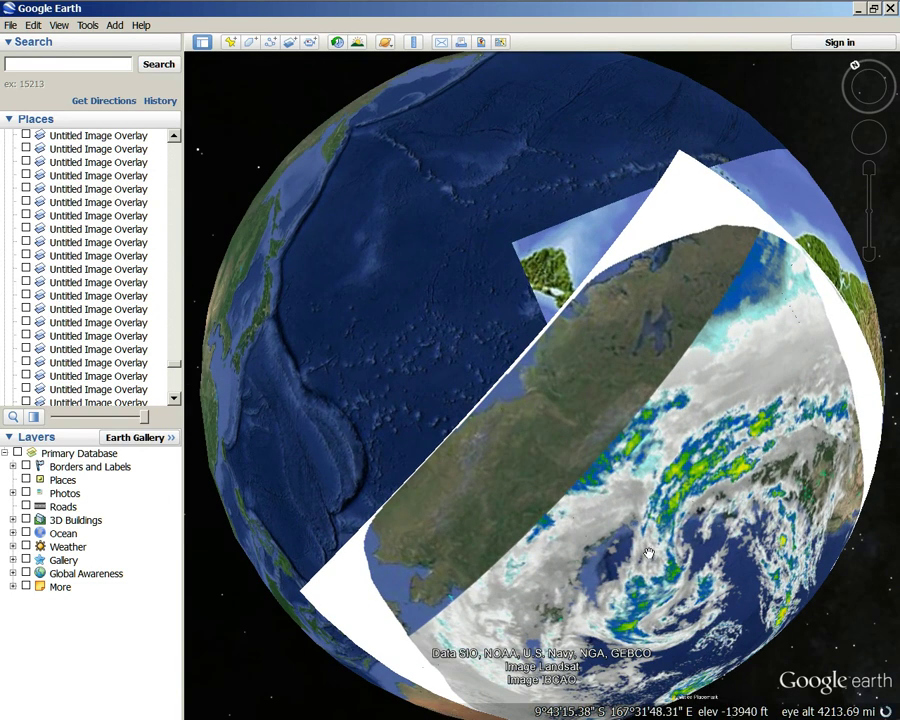